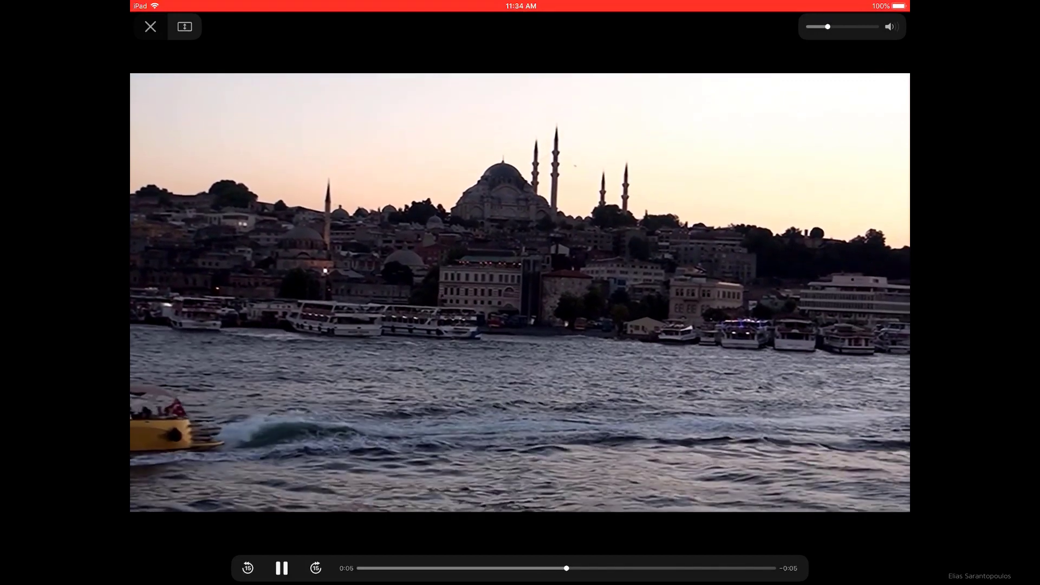
key("space")
key("Escape")
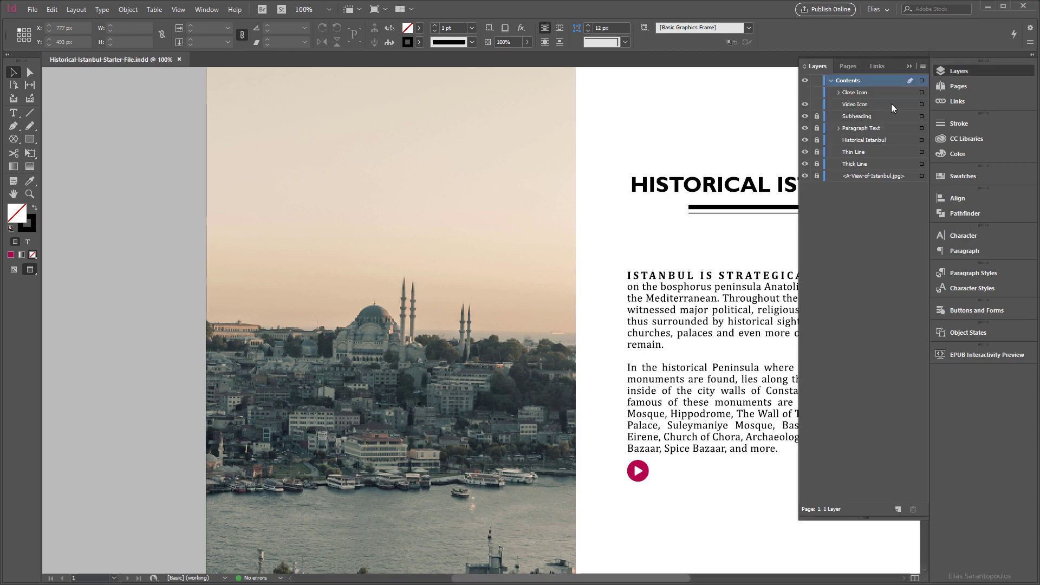
Step: Turn the play icon into a button and place the Istanbul.mp4 video across the spread
left_click(977, 311)
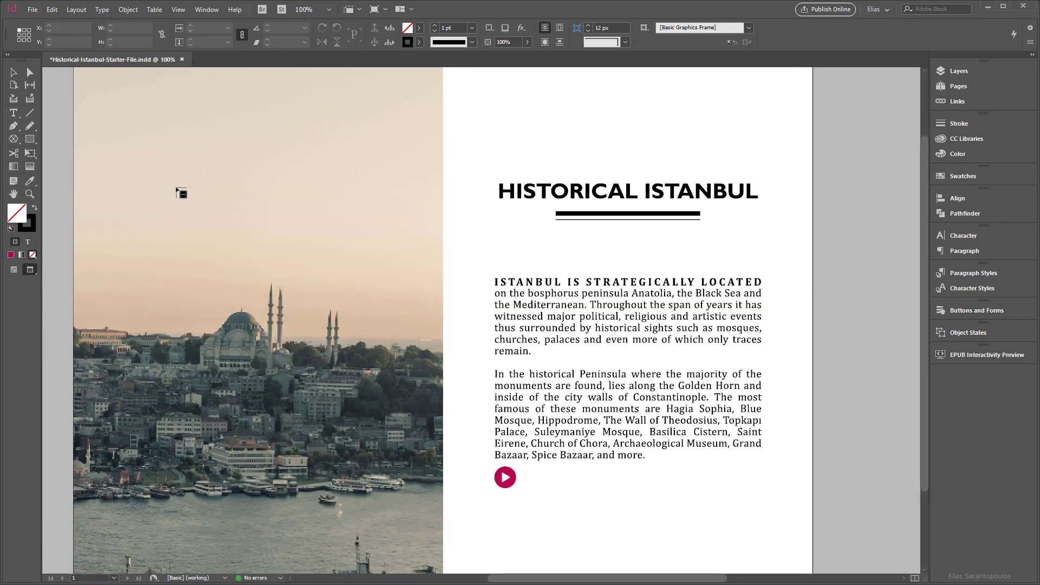
left_click(182, 139)
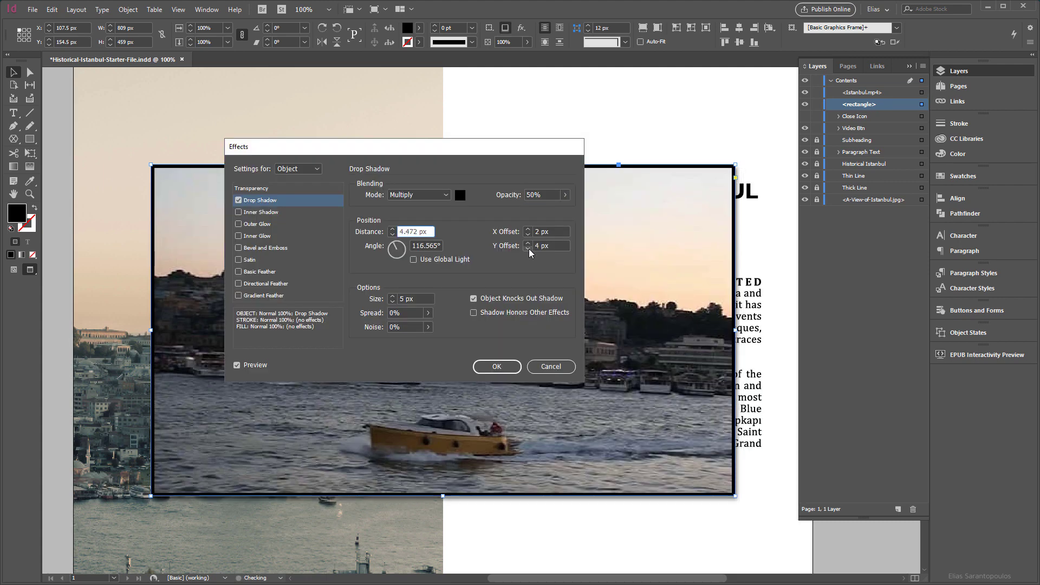
Step: Bring the Close Icon above the video and position it in the video frame's upper-right corner
left_click(876, 116)
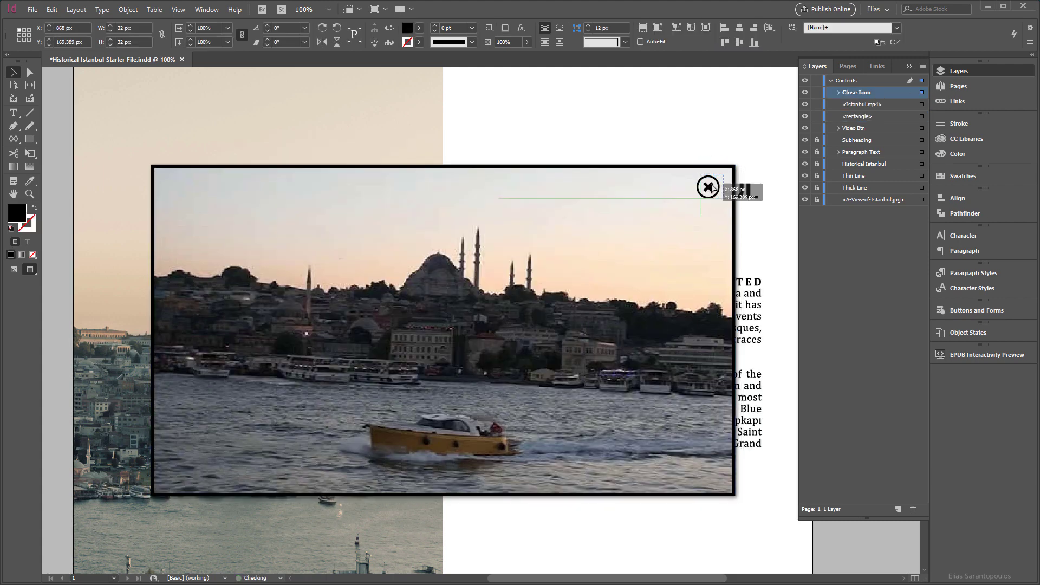
left_click(876, 115, "shift")
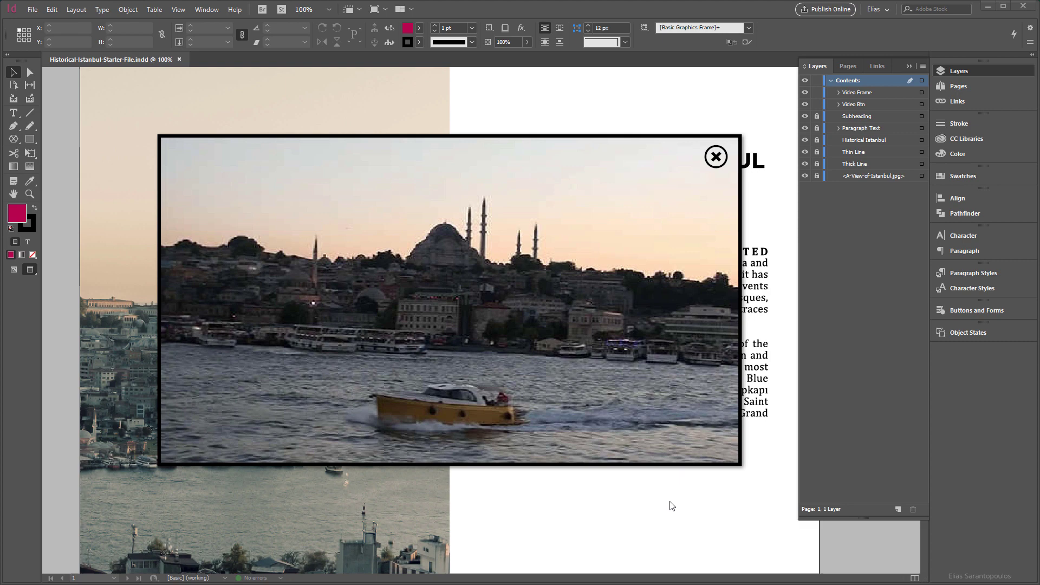
Step: Combine the Video Frame and Video Btn into a multi-state object named Video MSO, naming its states Video Btn and Video Frame
key("ctrl+a")
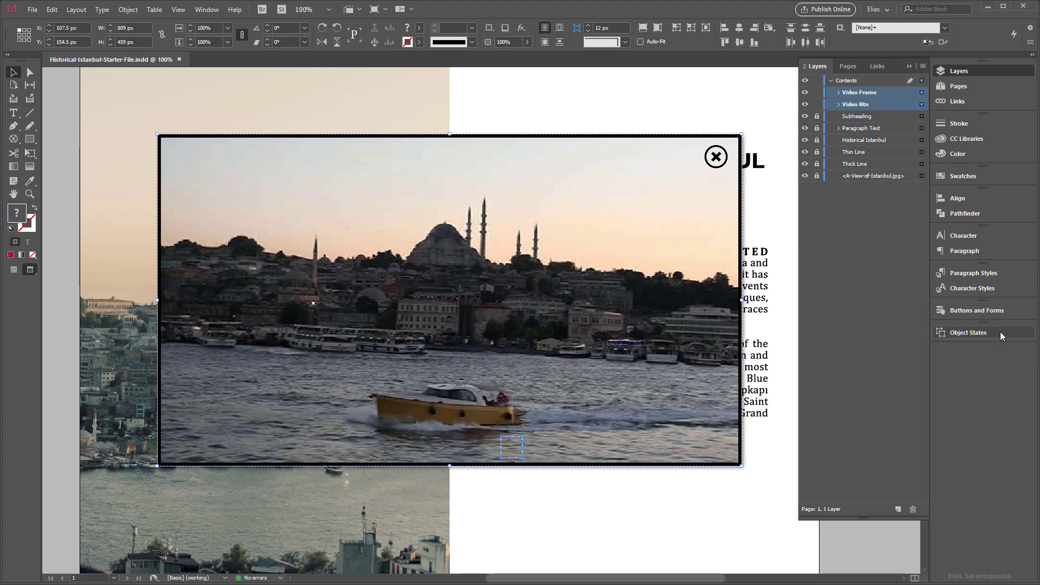
left_click(999, 331)
left_click(898, 509)
left_click_drag(801, 383, 792, 356)
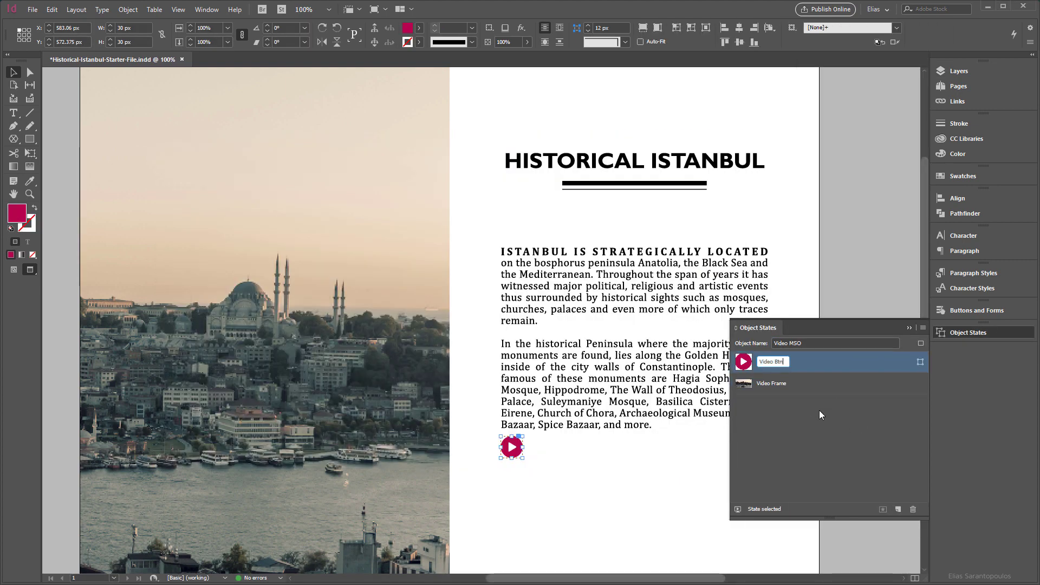
Step: Give the Video Btn button Rollover and Click appearances, with a black icon for Rollover
left_click(959, 71)
left_click(977, 310)
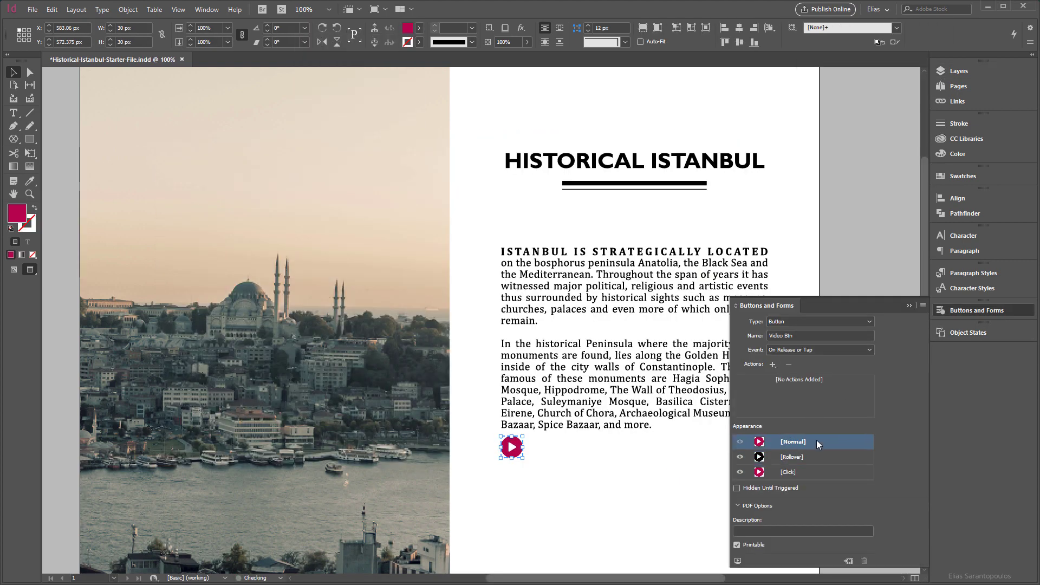
left_click(976, 310)
left_click(958, 71)
left_click(863, 93)
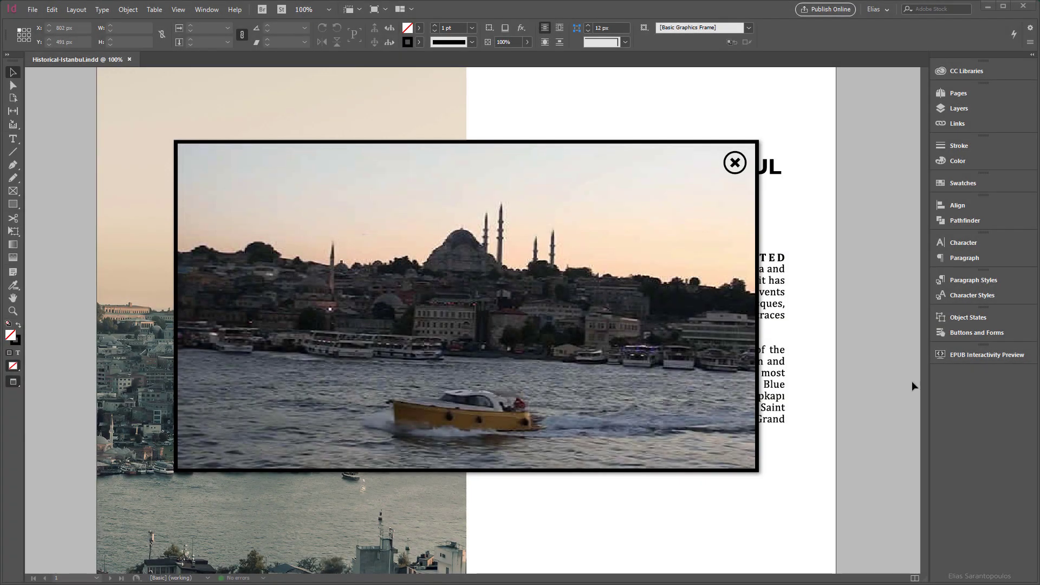
Step: Preview the EPUB interactivity by playing the pop-up video and dismissing it with its close button
left_click(986, 355)
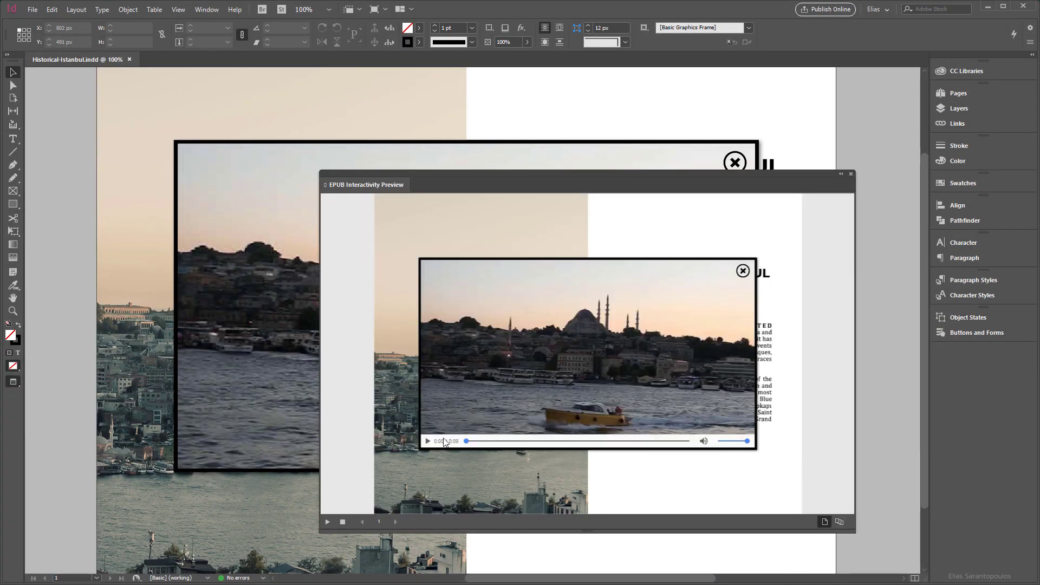
left_click(428, 441)
left_click(743, 270)
left_click(851, 173)
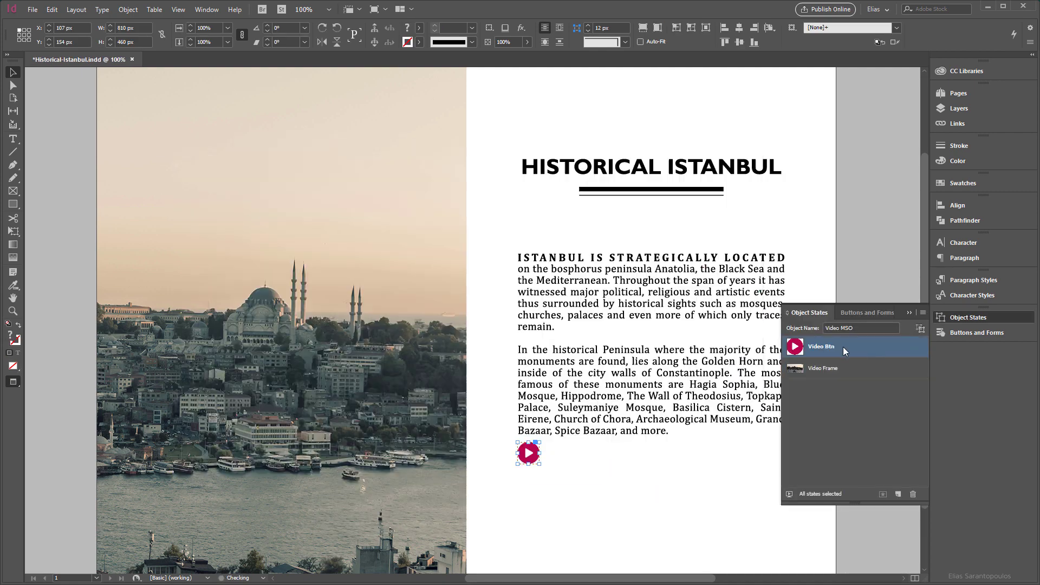
Step: Select the Close Btn inside the Video Frame state and open its object export options
left_click(959, 109)
left_click(921, 138)
left_click(128, 10)
left_click(258, 236)
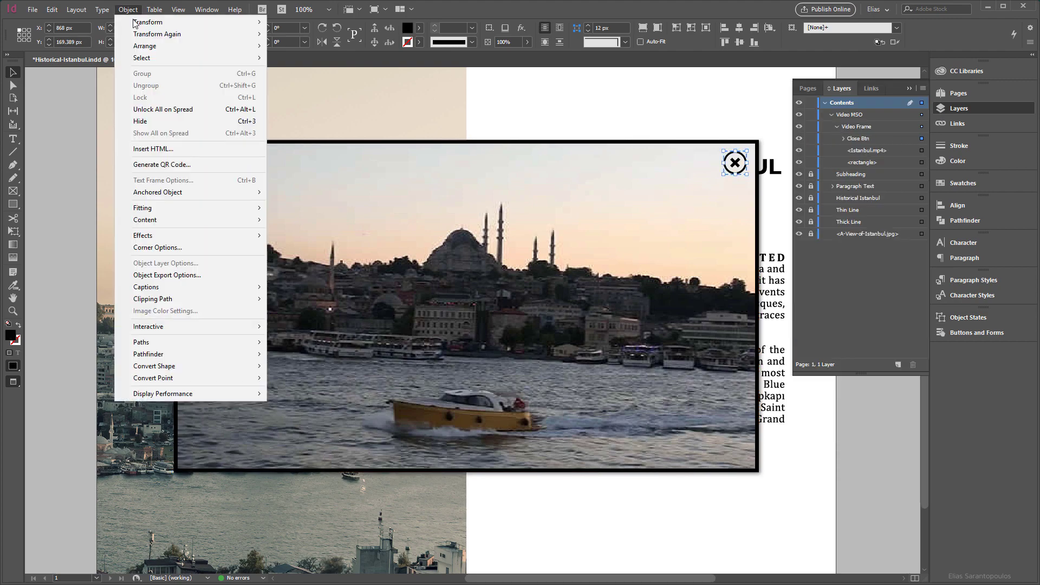
left_click(163, 273)
left_click(440, 230)
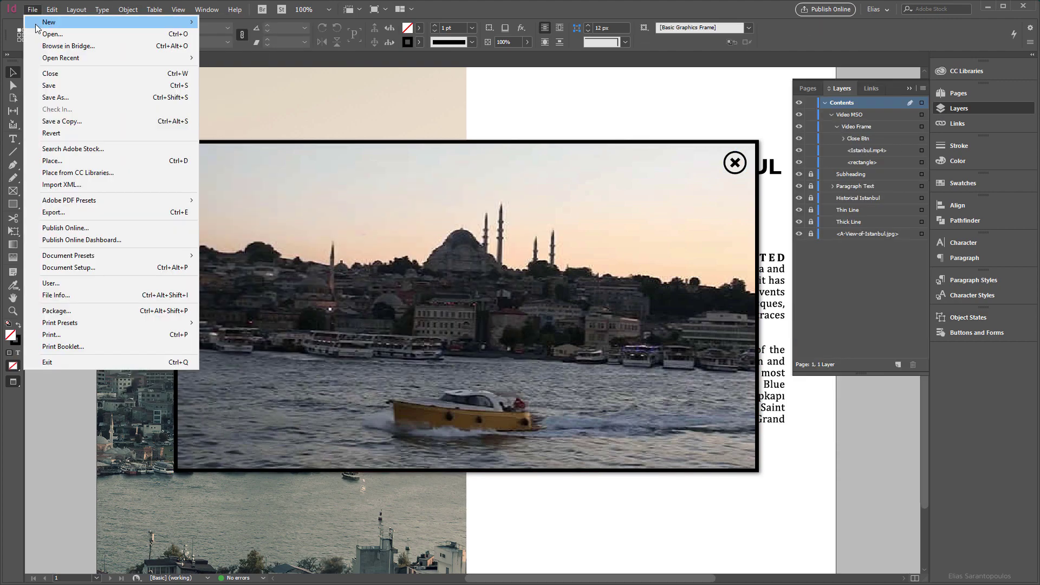
Step: Export the finished document
left_click(48, 214)
key("Return")
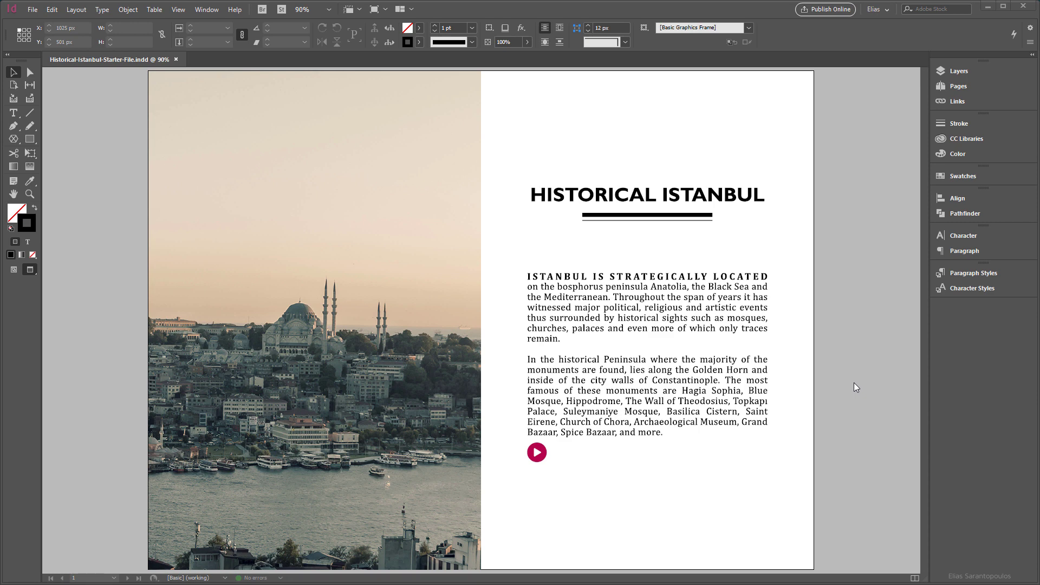
Step: Show the interactive Buttons and Forms panel and dock it below Character Styles
left_click(207, 9)
mouse_move(271, 144)
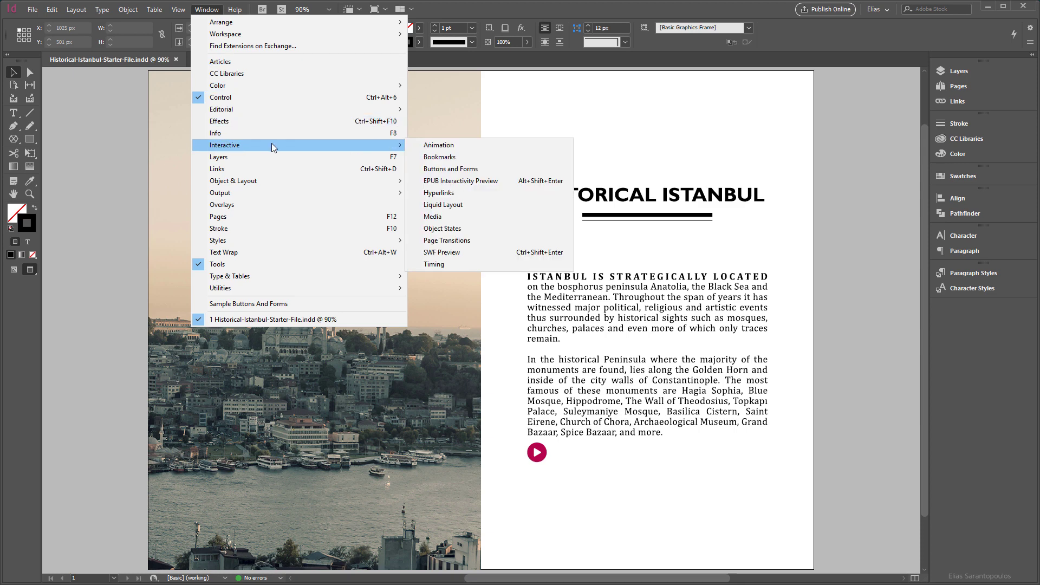
left_click(507, 169)
double_click(613, 272)
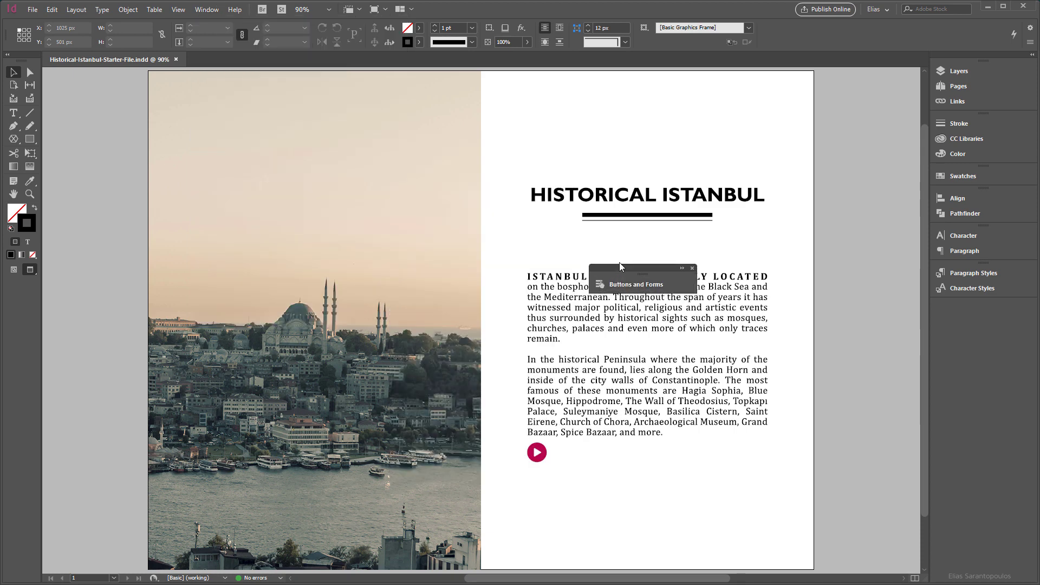
left_click_drag(619, 265, 938, 318)
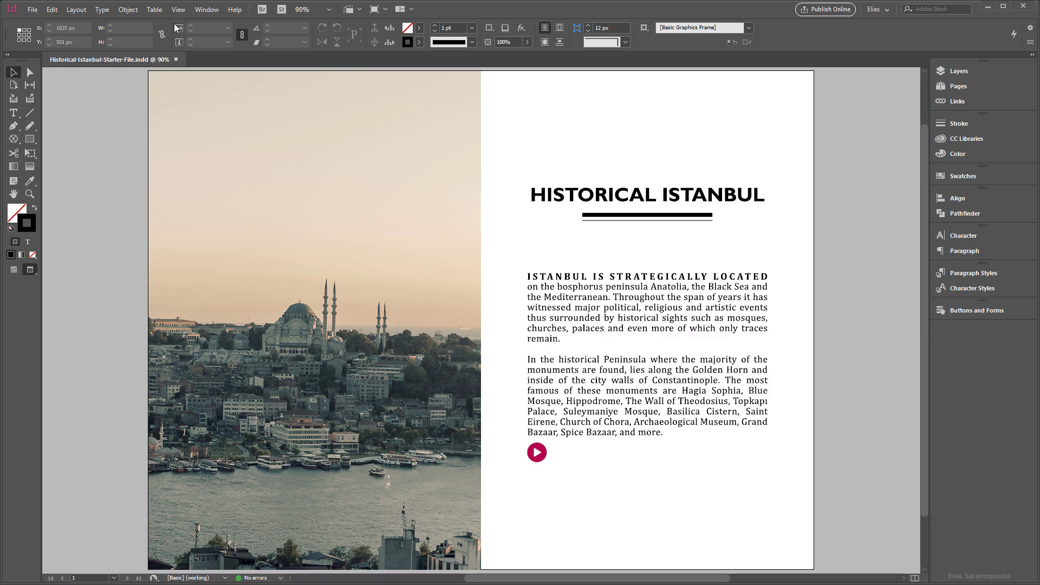
Step: Show the interactive Object States panel and dock it below Buttons and Forms
left_click(206, 9)
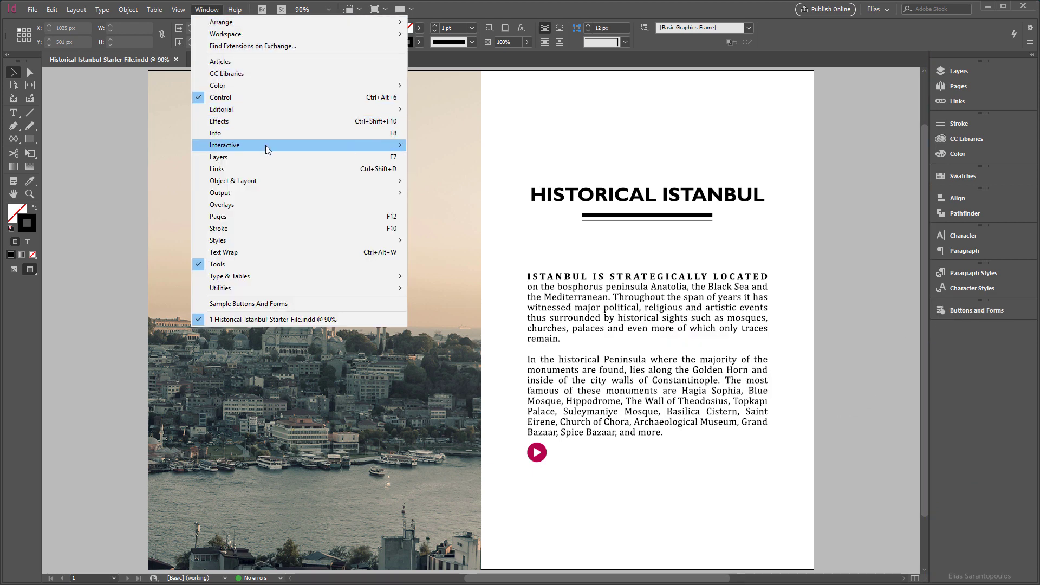
mouse_move(266, 145)
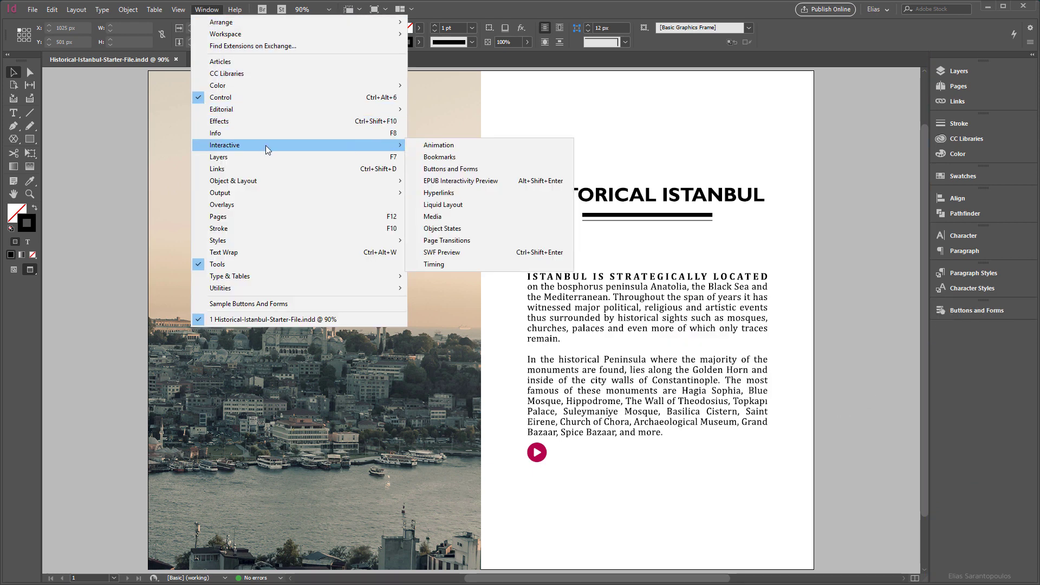
left_click(497, 228)
double_click(635, 300)
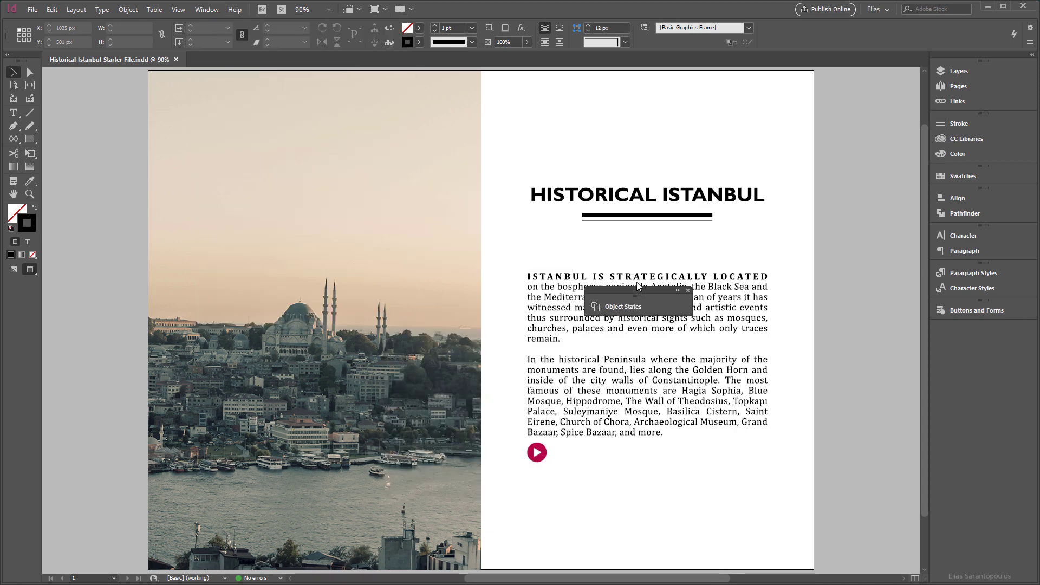
left_click_drag(634, 300, 984, 325)
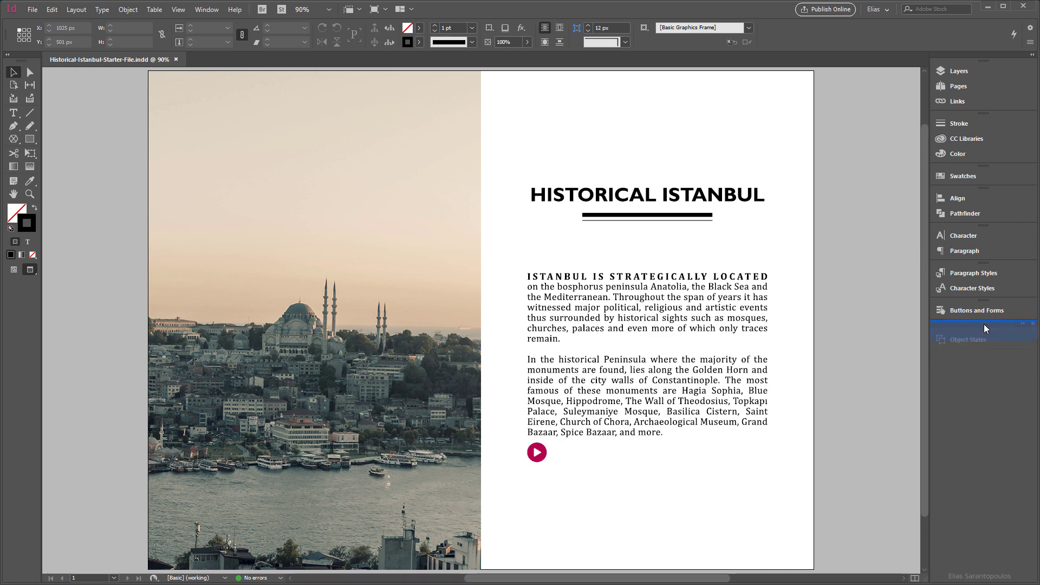
Step: Show the EPUB Interactivity Preview panel and dock it below Object States
left_click(207, 11)
mouse_move(279, 144)
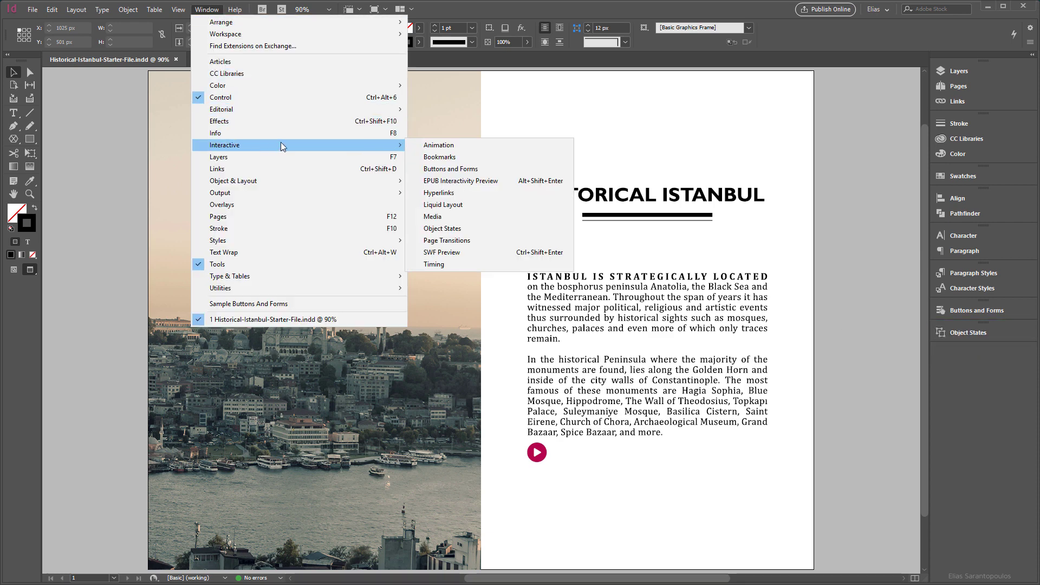
left_click(533, 181)
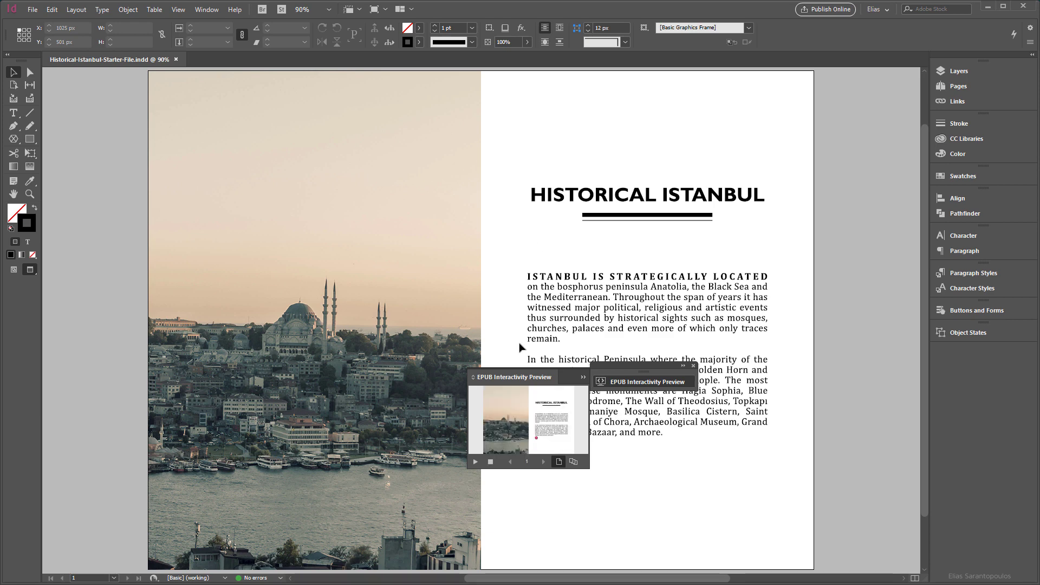
left_click_drag(627, 366, 968, 351)
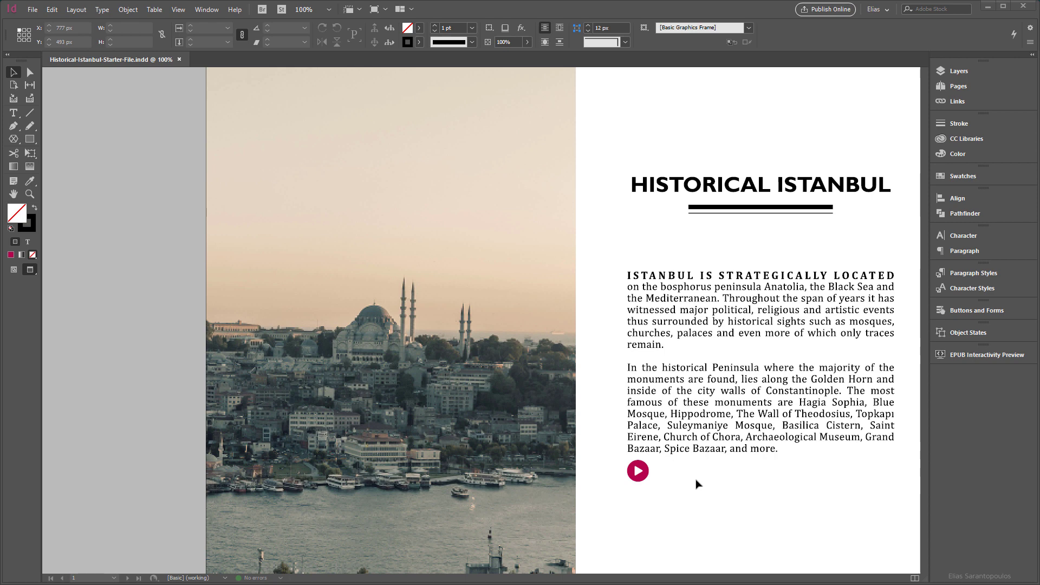
Step: Convert the Video Icon below the article text into a button and name it Video Btn
left_click(940, 71)
left_click_drag(694, 161, 553, 154)
left_click(861, 105)
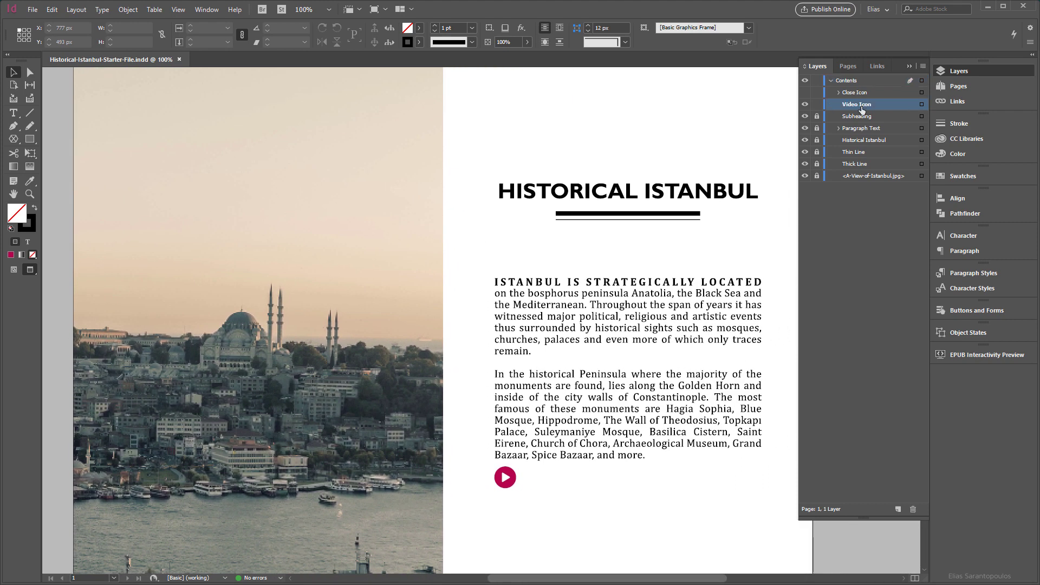
left_click(922, 104)
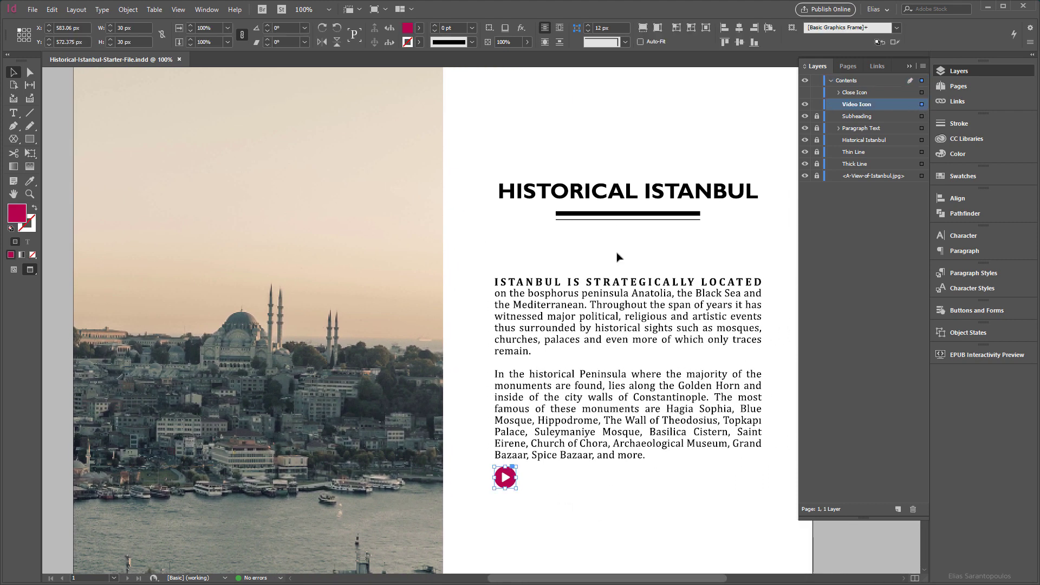
left_click(986, 314)
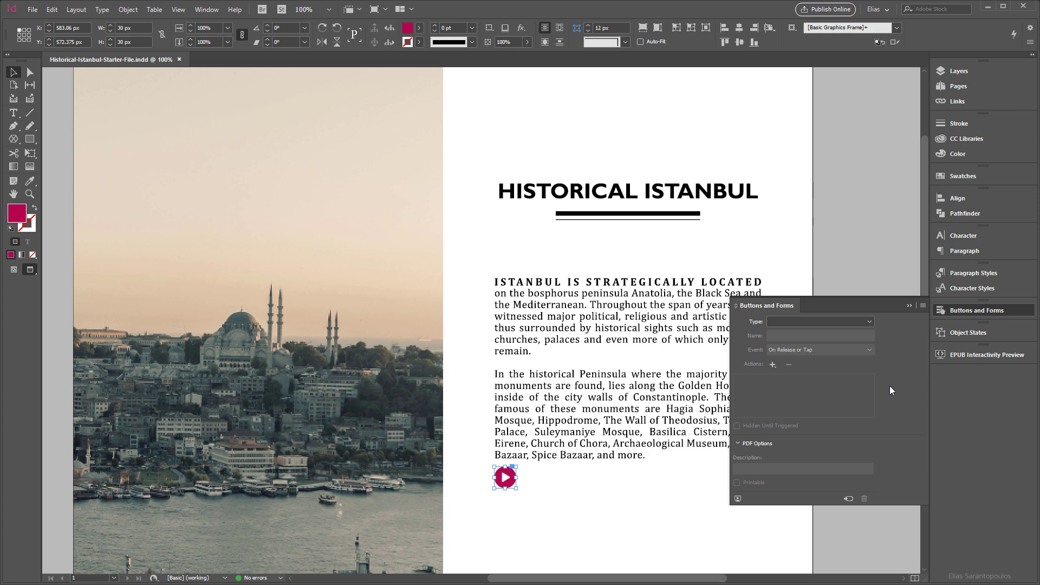
left_click(848, 500)
left_click(749, 335)
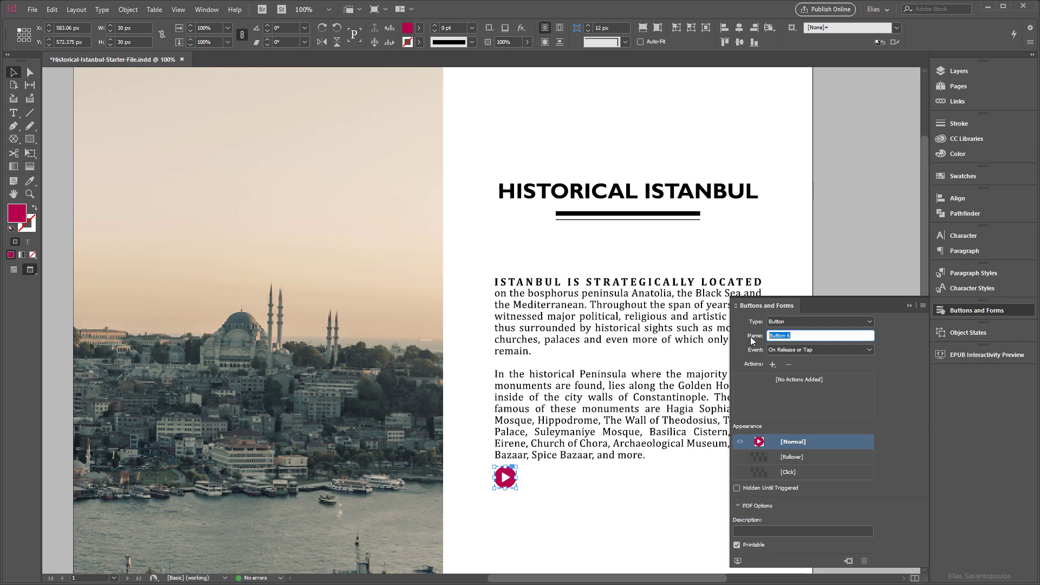
type("Video Btn")
key("Tab")
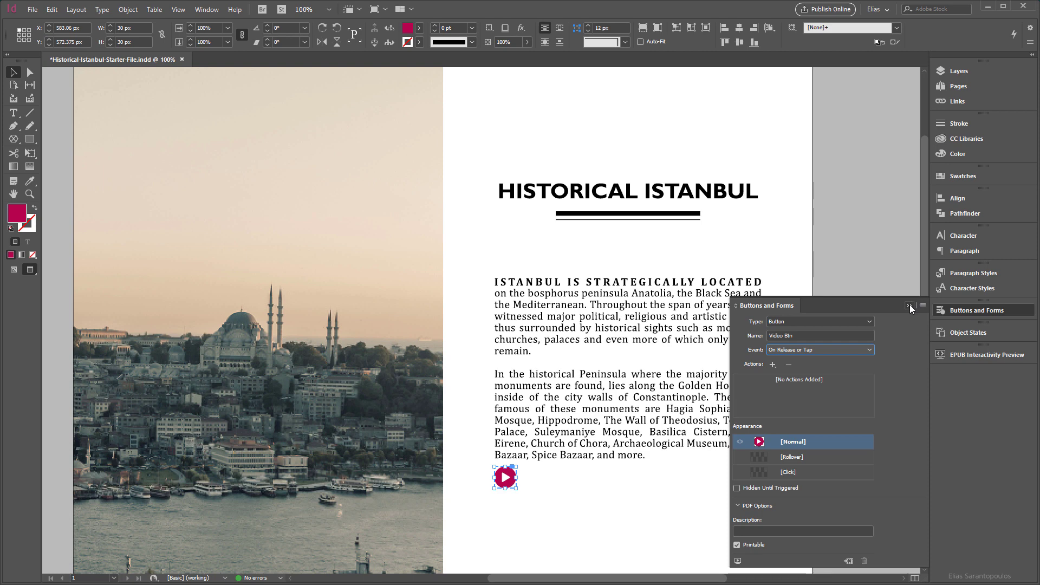
left_click(909, 305)
left_click(708, 490)
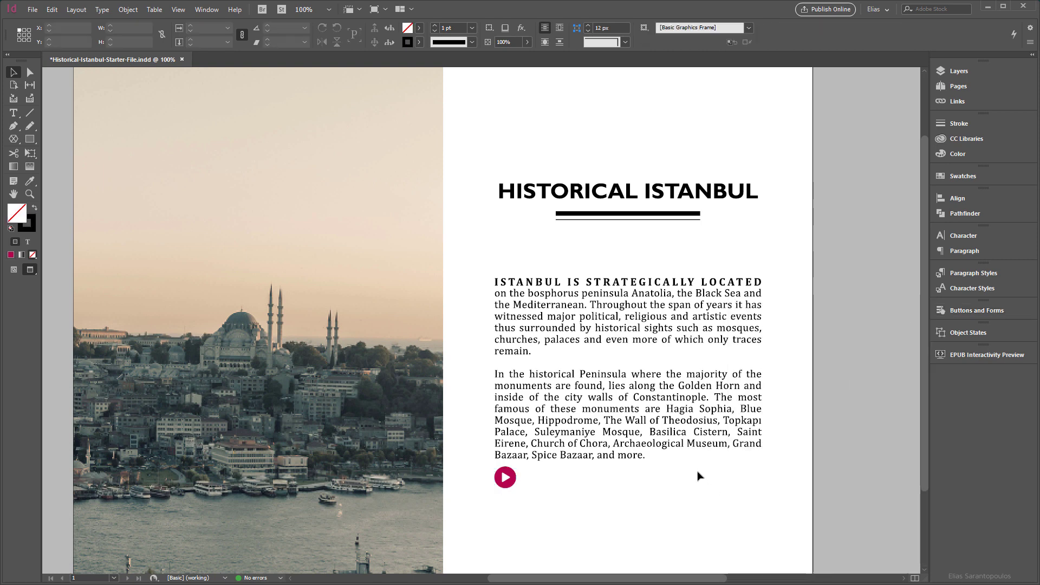
Step: Place the Istanbul.mp4 video on the spread, with its upper-left corner at about X 150 px, Y 119 px
left_click(34, 9)
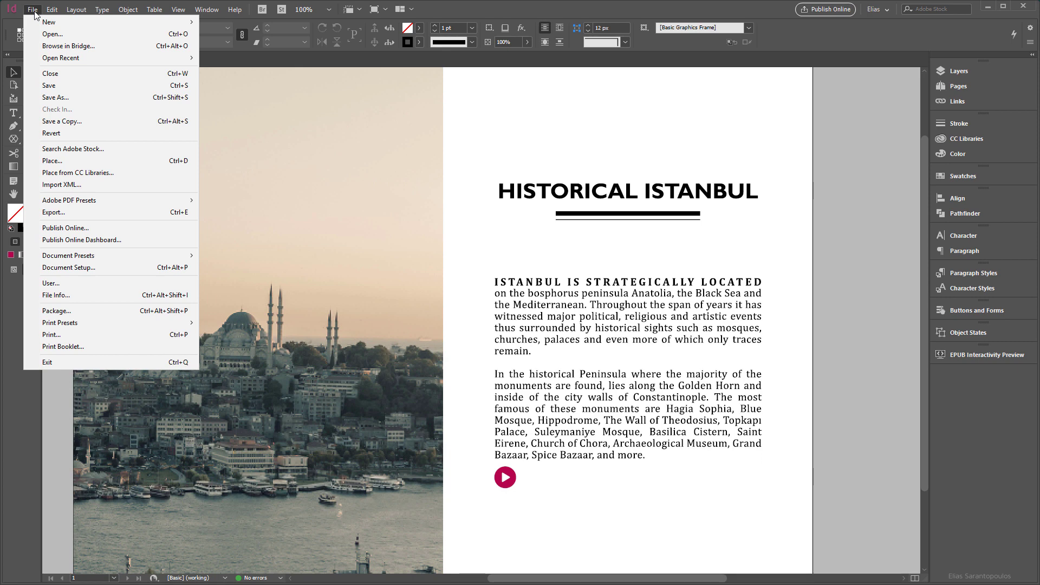
left_click(103, 163)
left_click(317, 229)
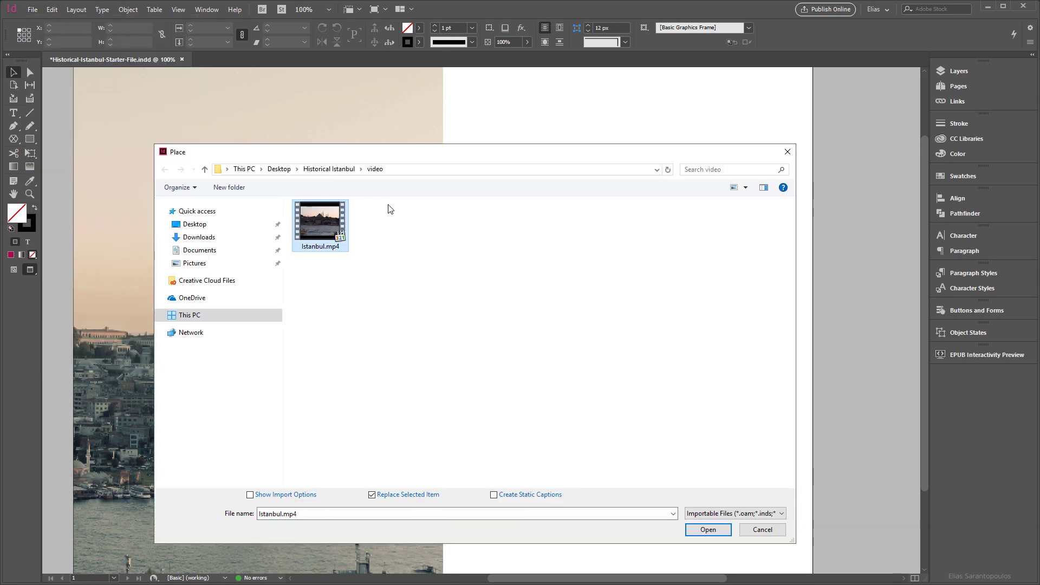
left_click(719, 532)
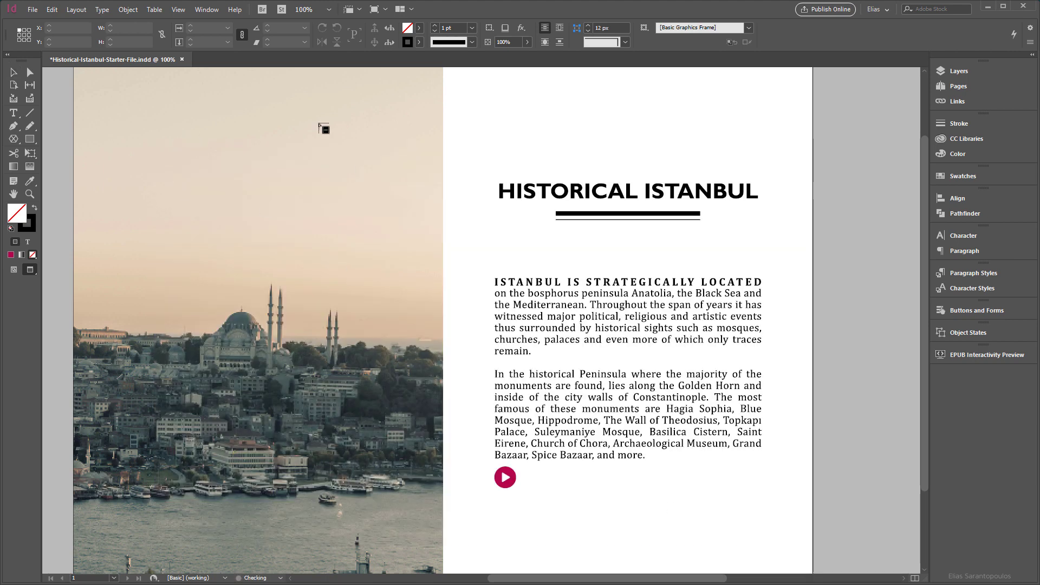
left_click(182, 139)
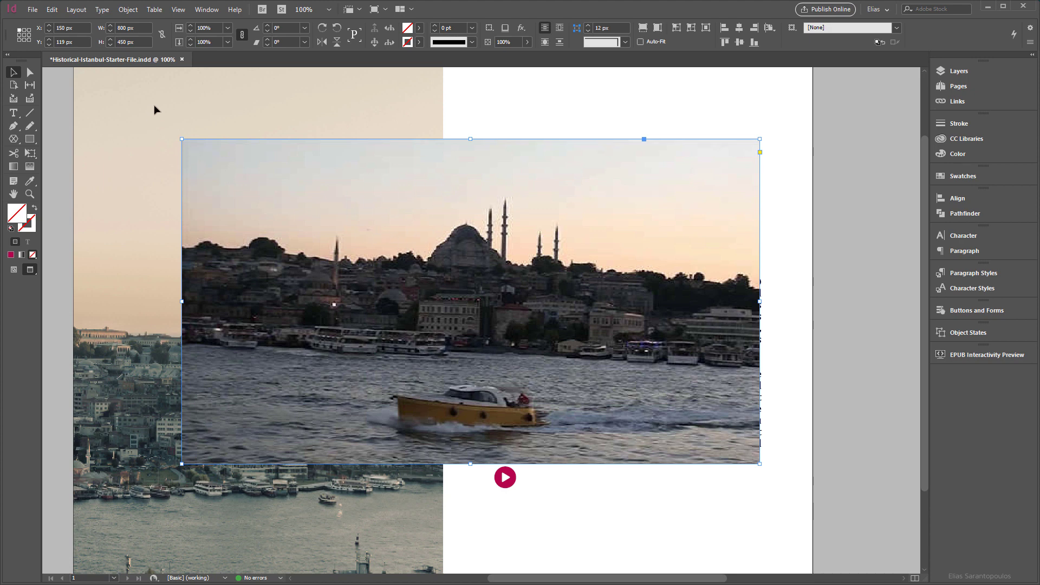
Step: Centre the Istanbul.mp4 video horizontally and vertically on the spread
left_click_drag(155, 107, 637, 333)
left_click(769, 28)
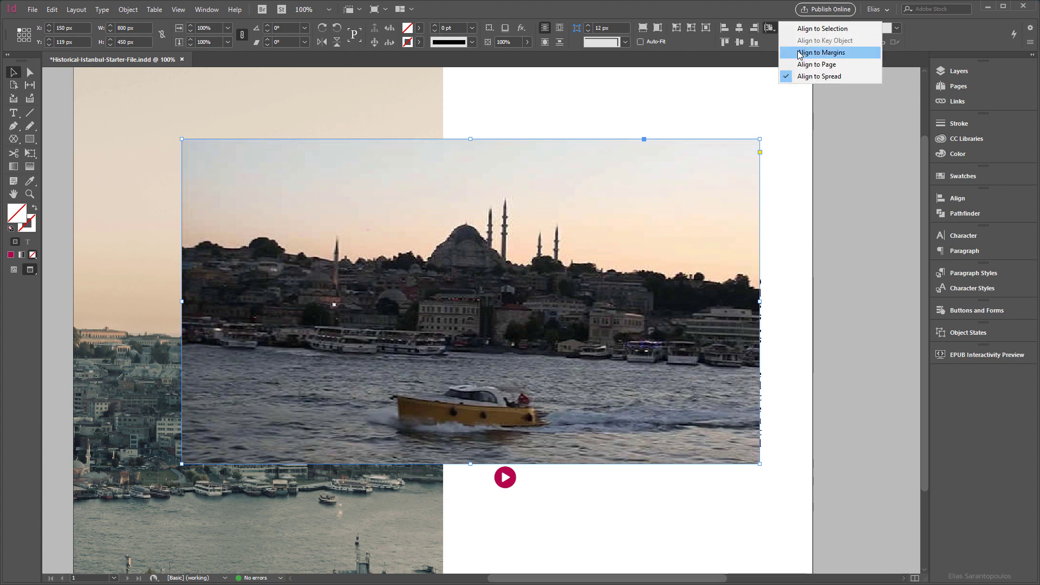
left_click(848, 77)
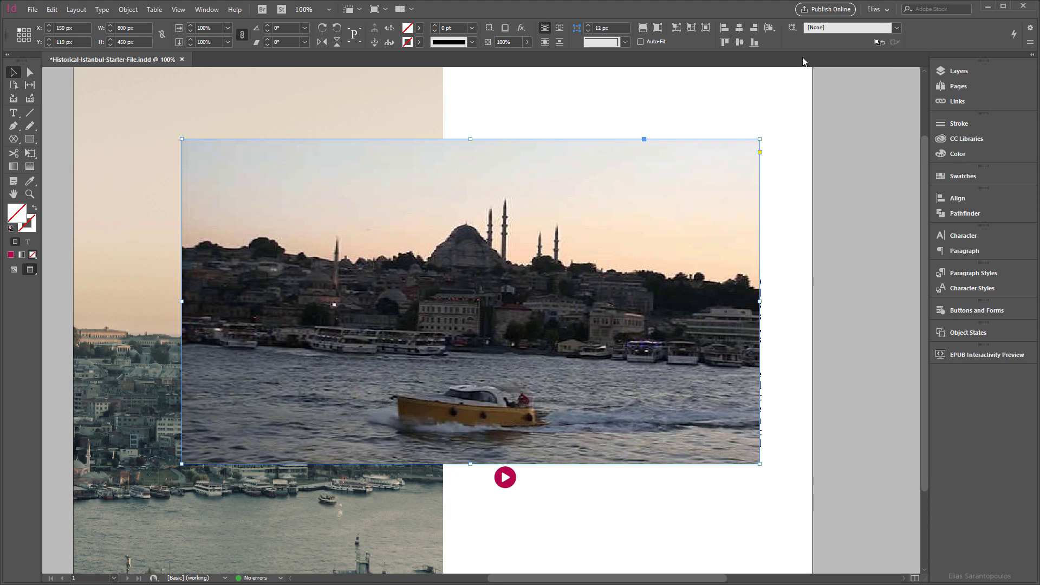
left_click(739, 28)
left_click(738, 43)
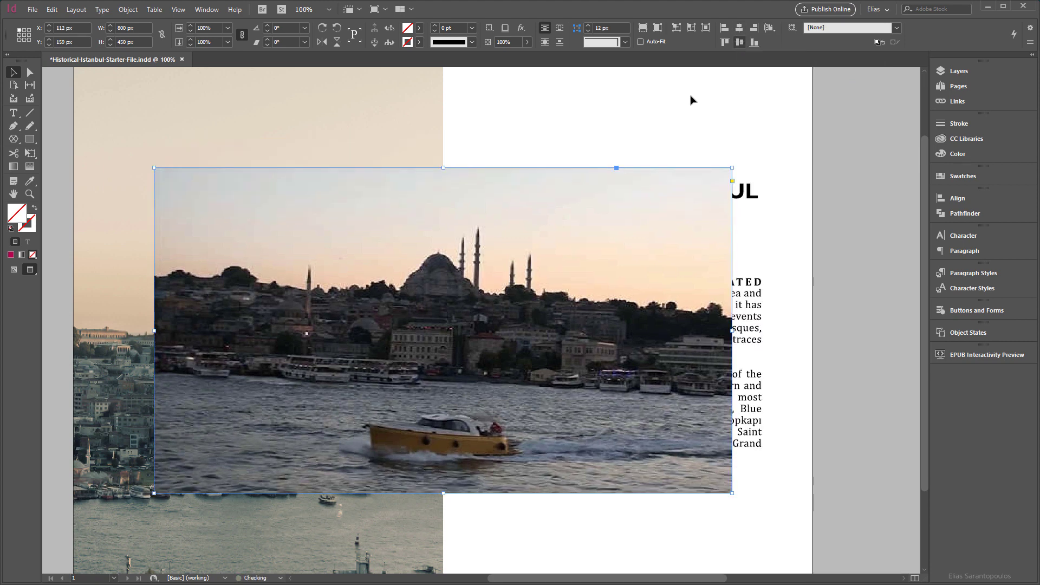
left_click(538, 150)
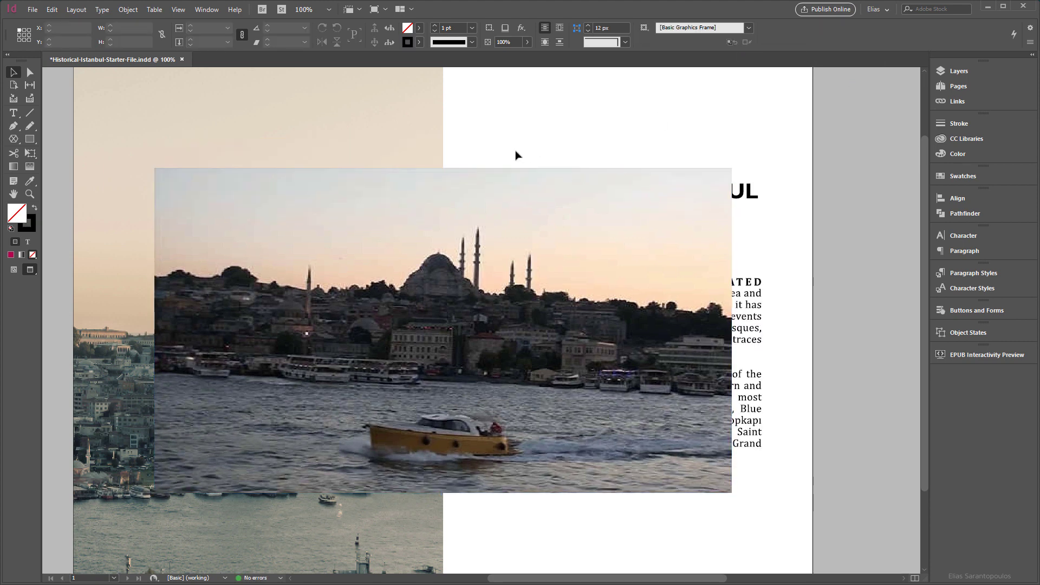
left_click(199, 211)
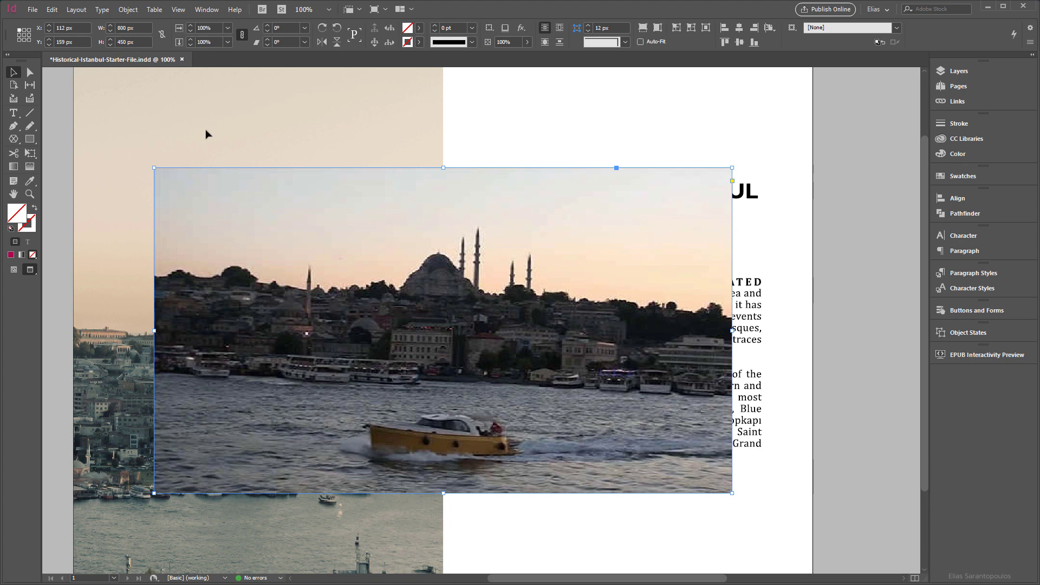
Step: Draw a rectangle around the video and set its size to 810 px wide by 460 px high
left_click(30, 140)
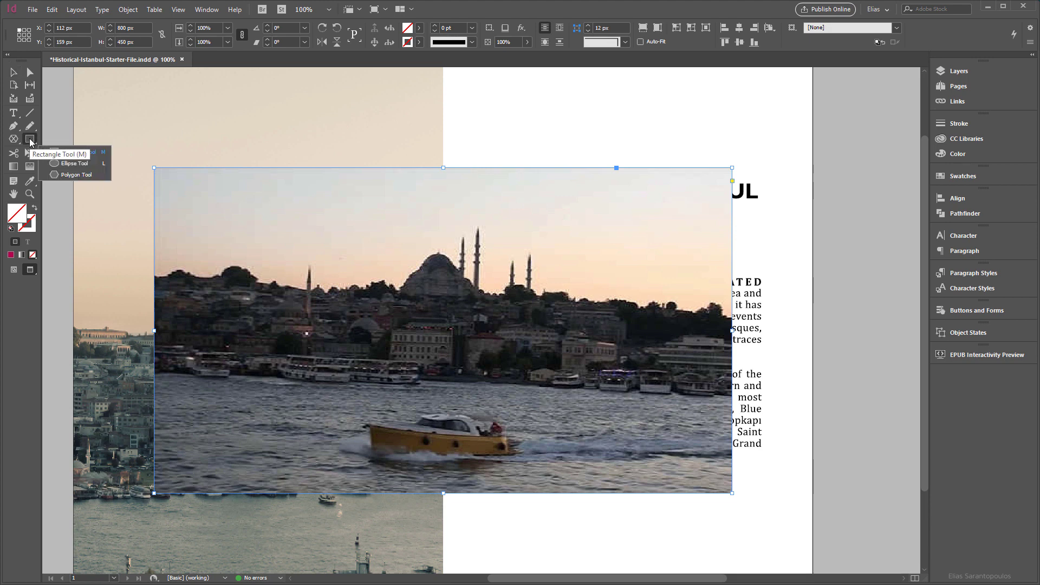
left_click(62, 154)
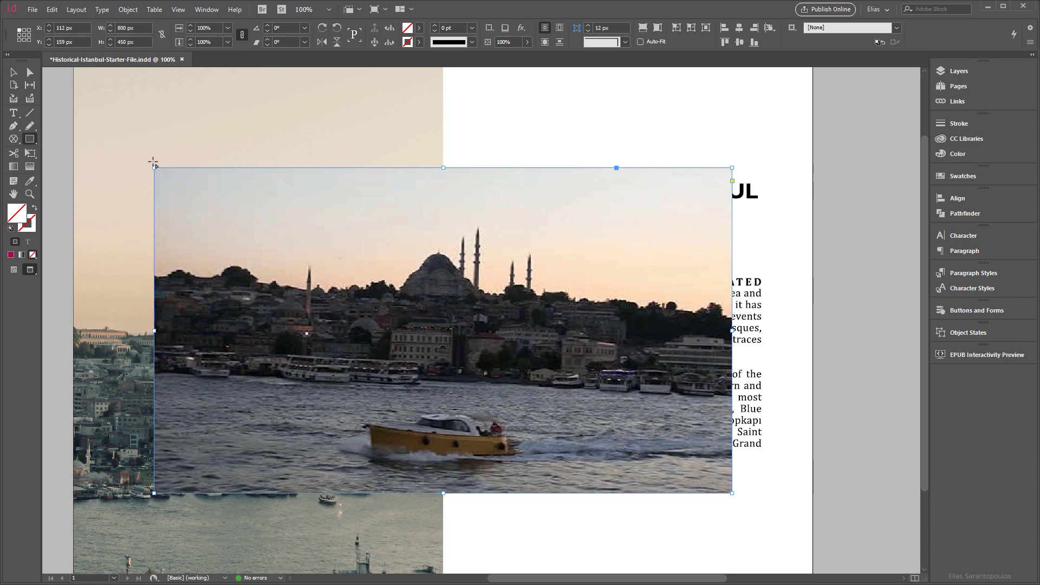
left_click_drag(146, 160, 737, 498)
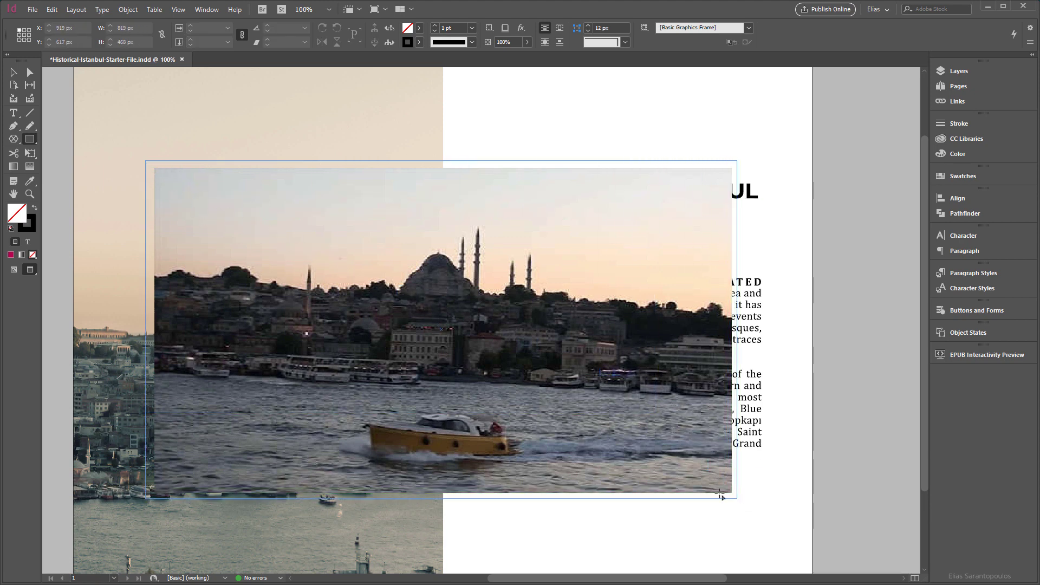
left_click(133, 28)
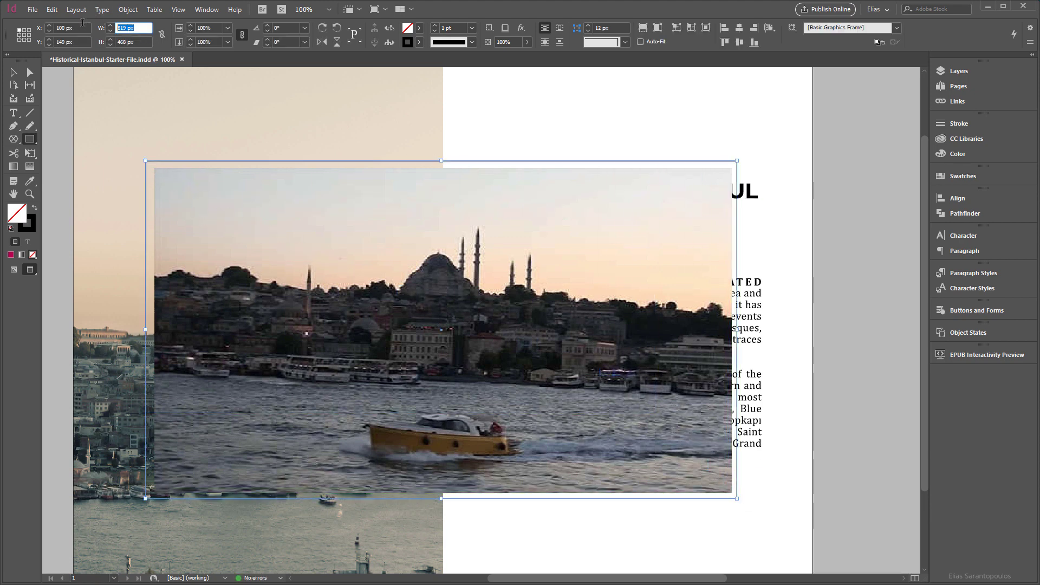
type("810")
key("Tab")
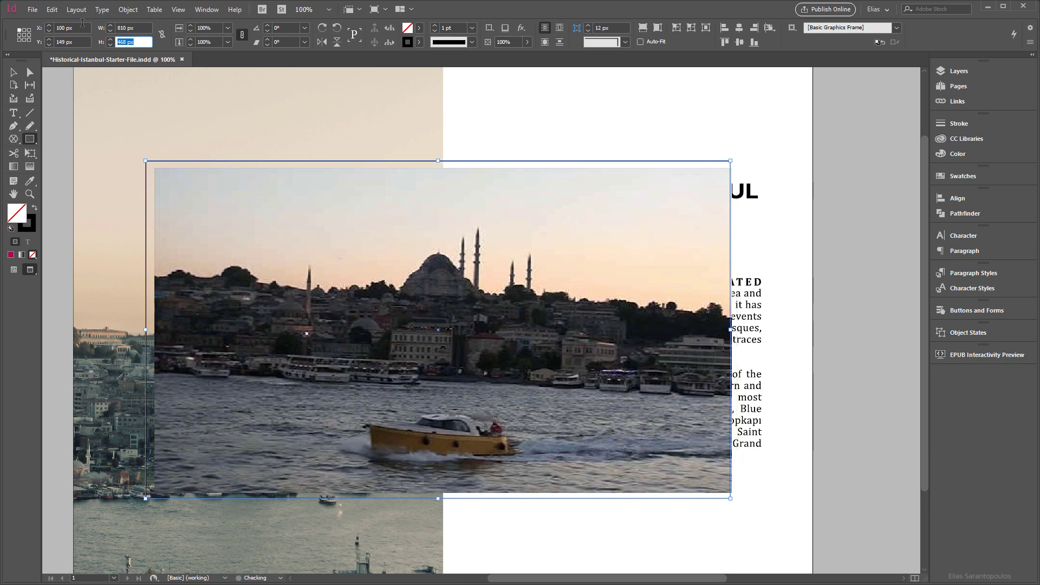
type("460")
key("Tab")
Step: Centre the new rectangle horizontally and vertically on the spread
left_click(14, 73)
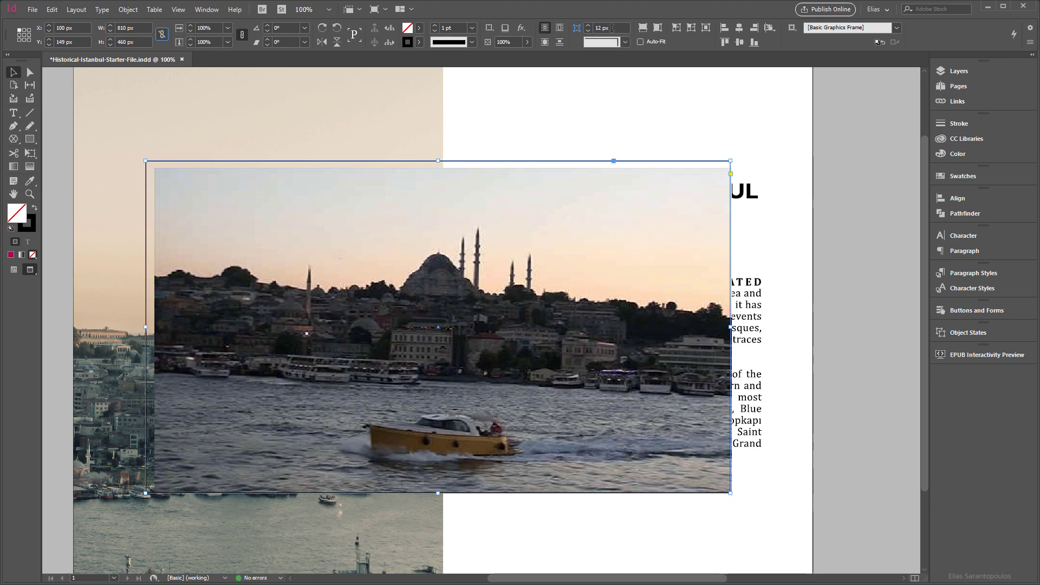
left_click(750, 32)
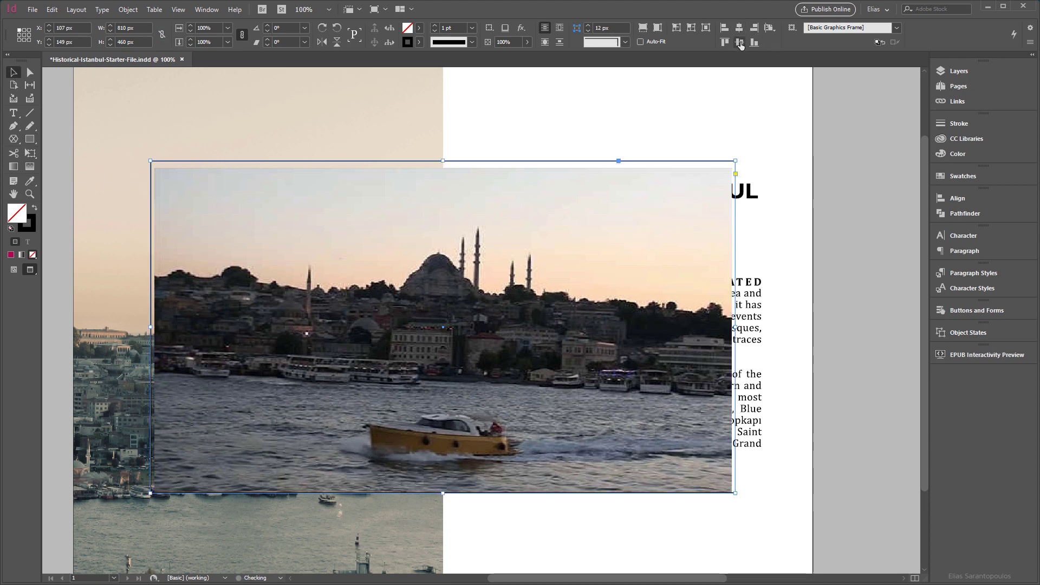
left_click(739, 42)
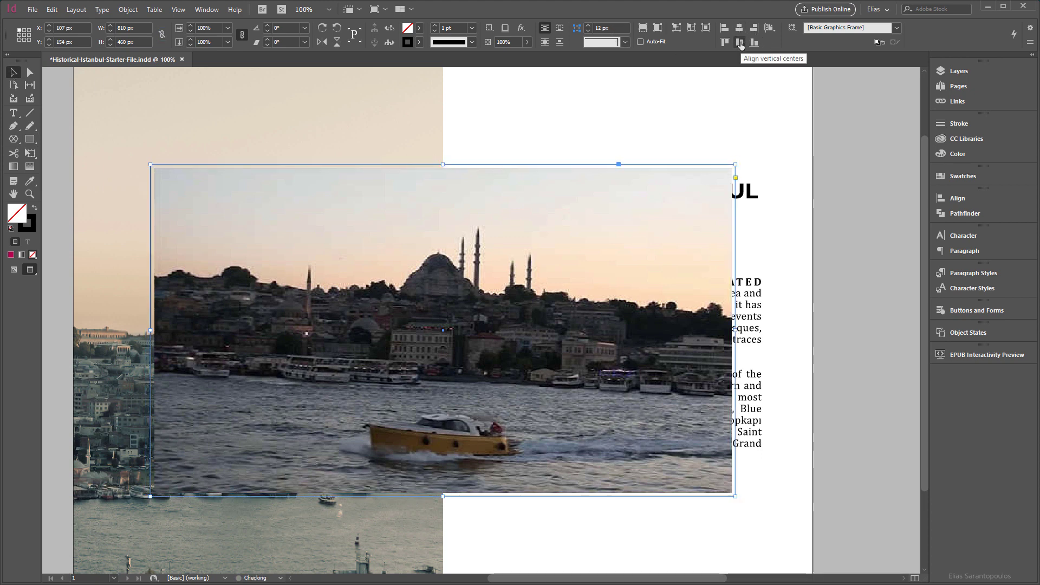
Step: Remove the rectangle's stroke and fill it with [Black]
left_click(420, 43)
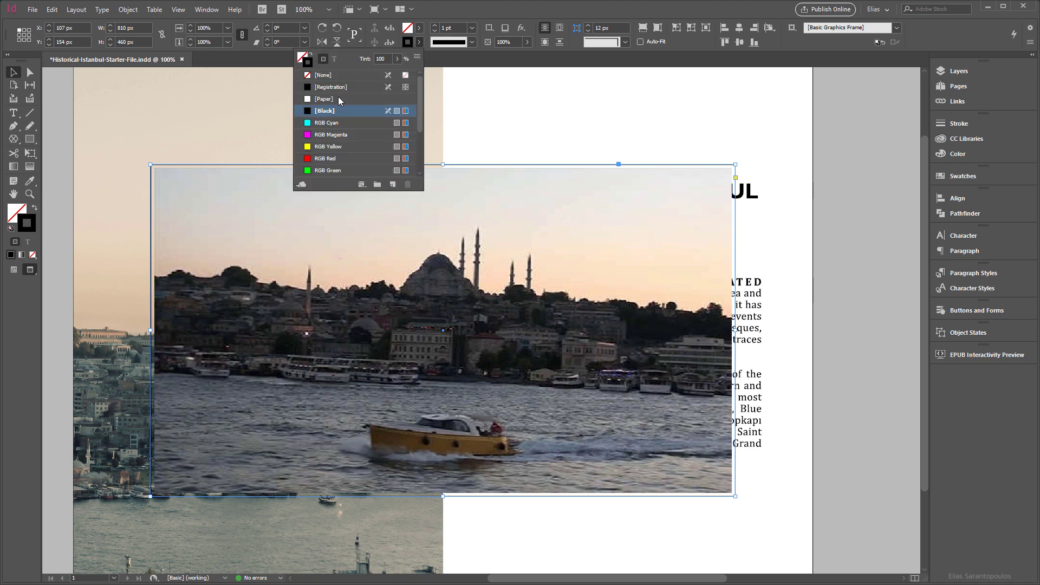
left_click(346, 71)
left_click(419, 28)
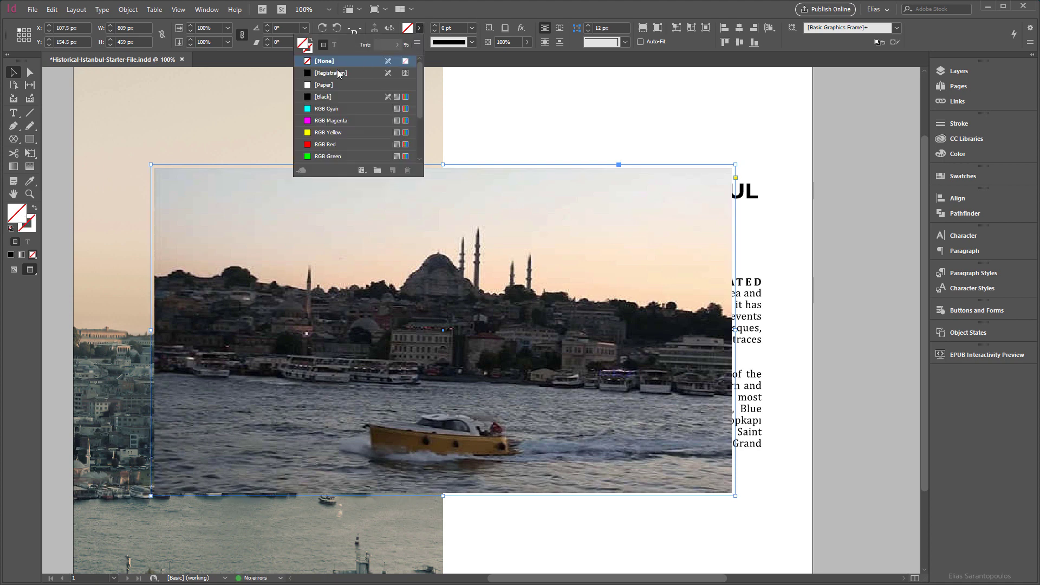
left_click(344, 97)
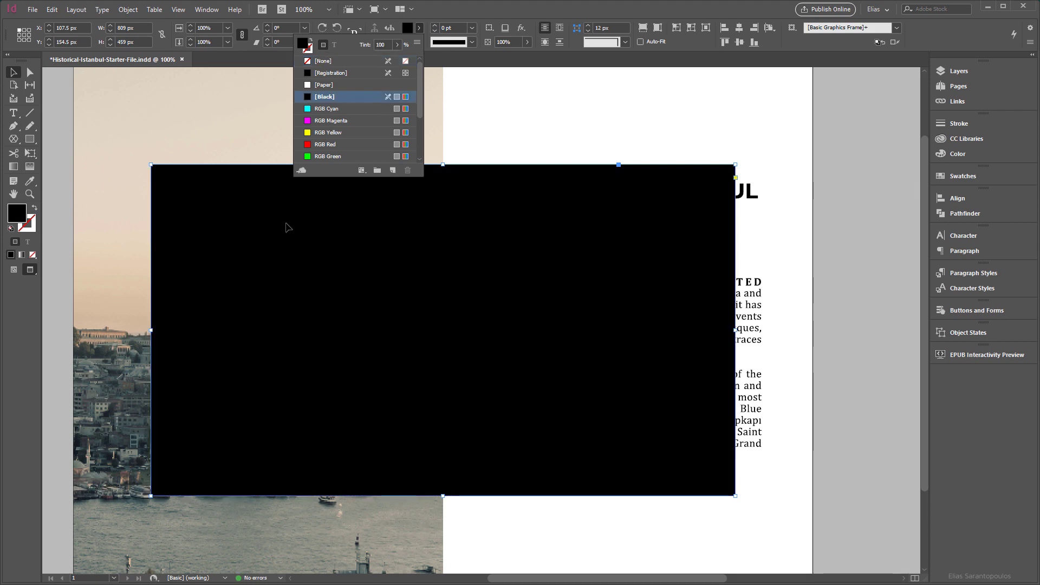
Step: Move the black rectangle directly beneath Istanbul.mp4 in the Contents layer's stacking order
left_click(946, 73)
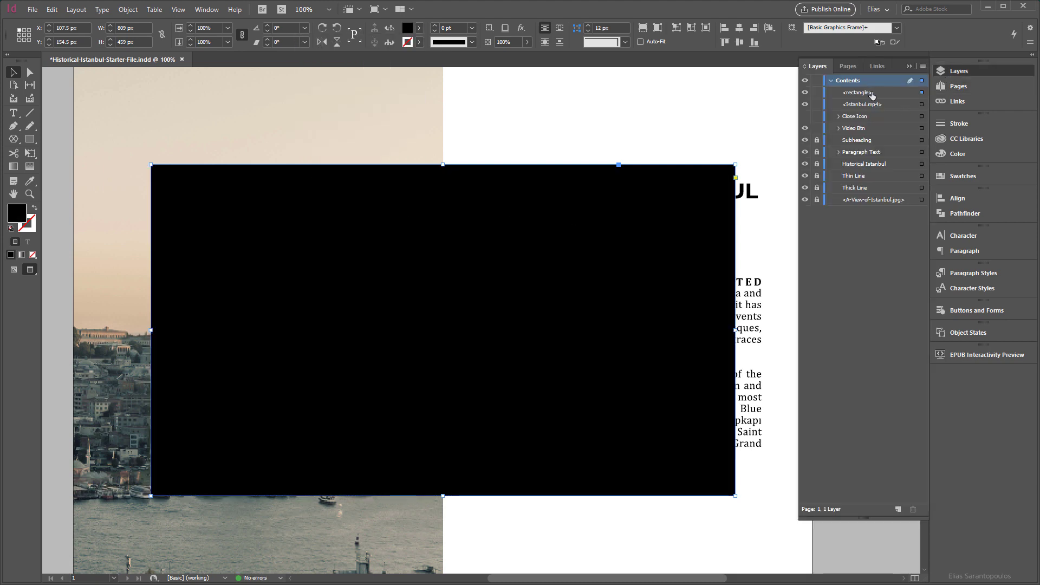
left_click(875, 94)
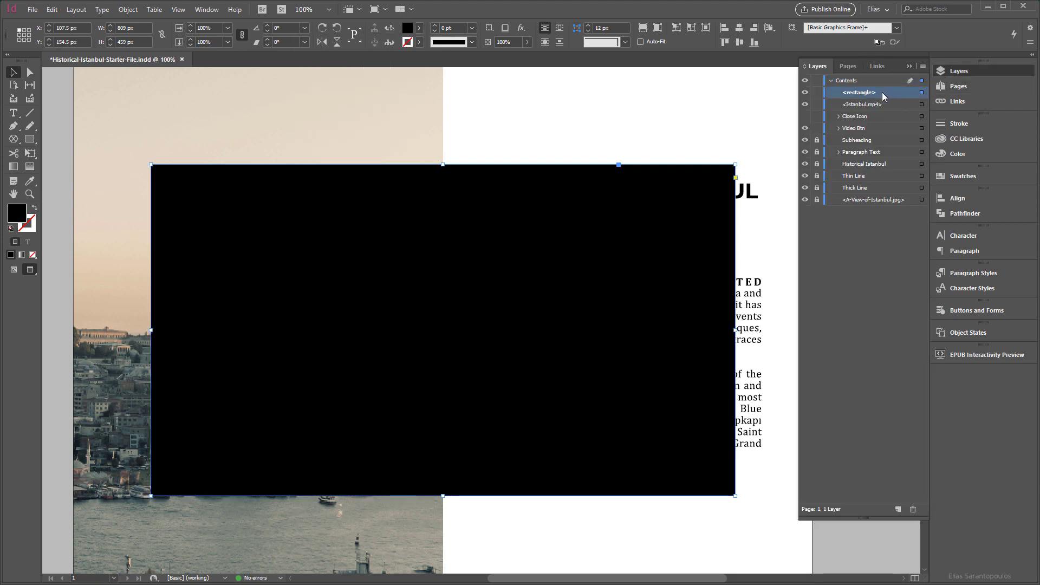
left_click_drag(881, 92, 882, 110)
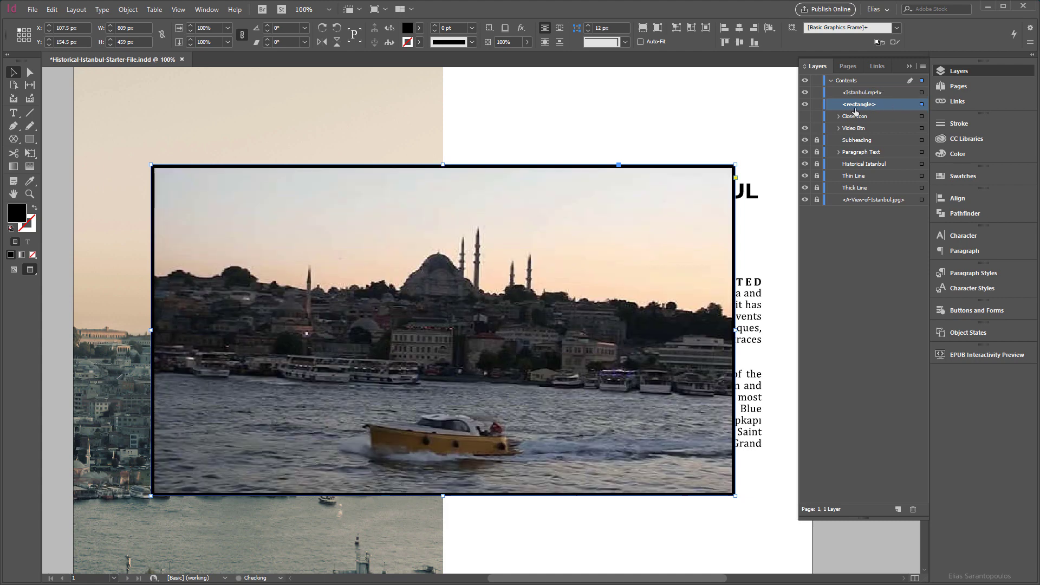
Step: Add a Drop Shadow effect with 50% opacity to the black rectangle behind the video
right_click(500, 170)
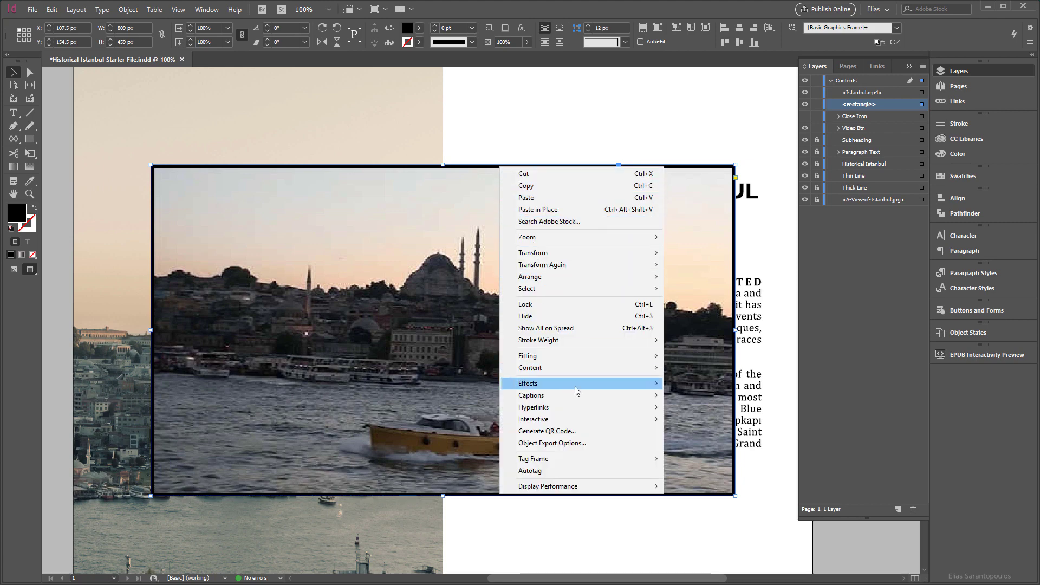
mouse_move(579, 387)
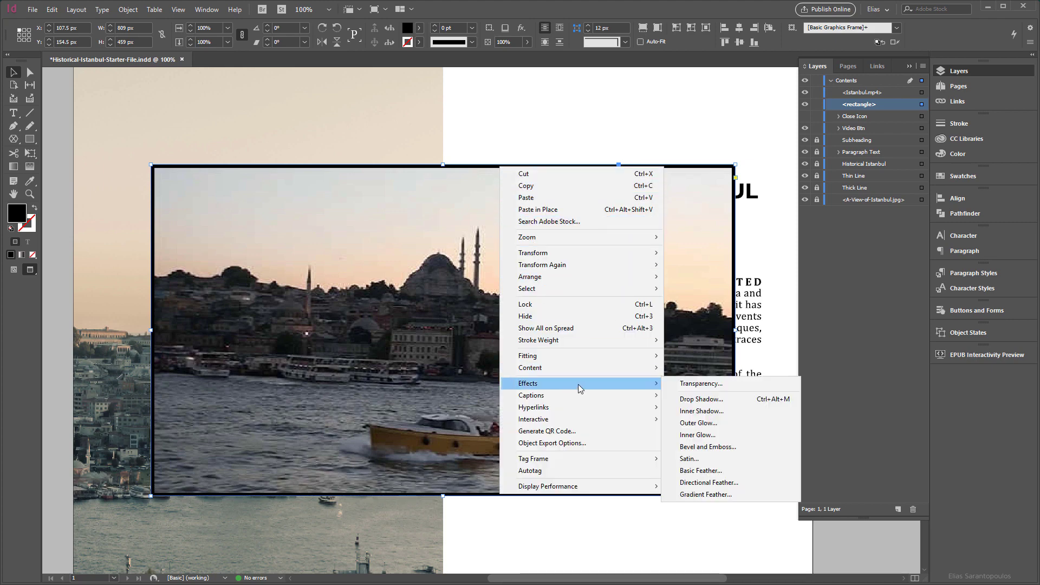
left_click(727, 401)
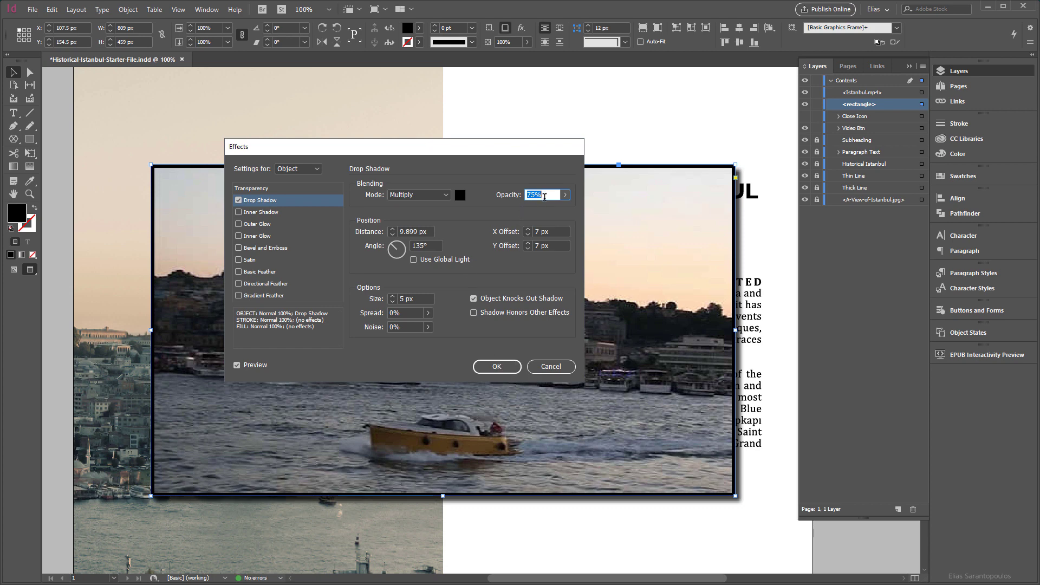
type("50")
key("Tab")
Step: Set the drop shadow's X offset to 2 px, reduce its Y offset, and apply the effect
left_click(528, 235)
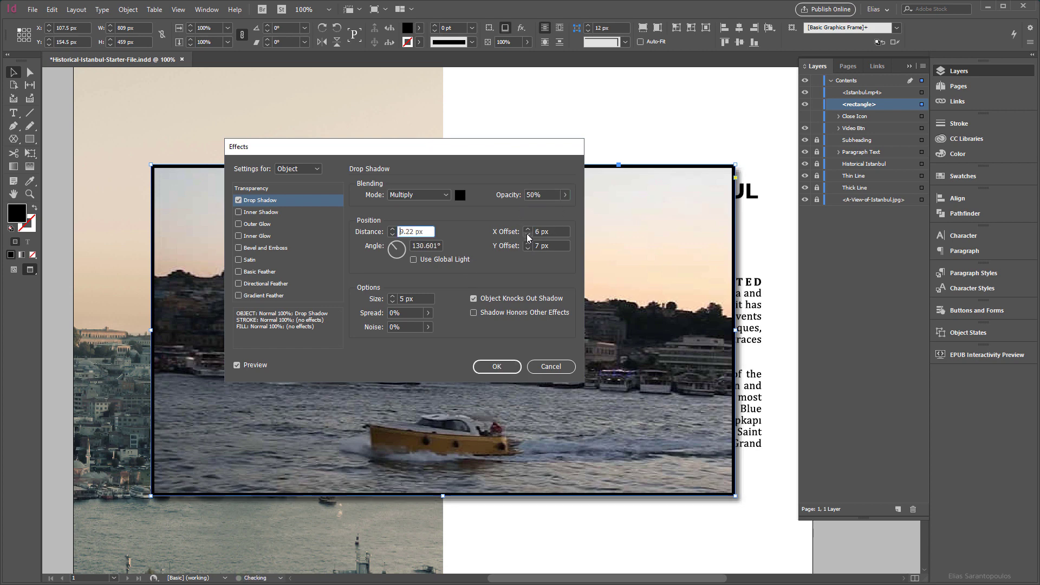
left_click(528, 235)
left_click(528, 235)
left_click(528, 235)
left_click(527, 235)
left_click(528, 249)
left_click(528, 249)
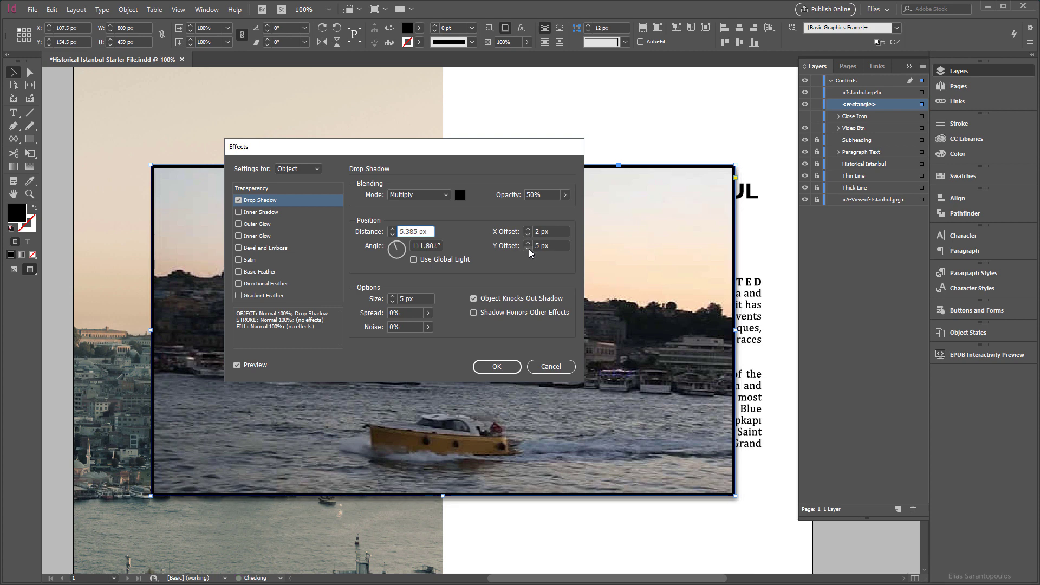
left_click(528, 248)
left_click(529, 248)
left_click(503, 370)
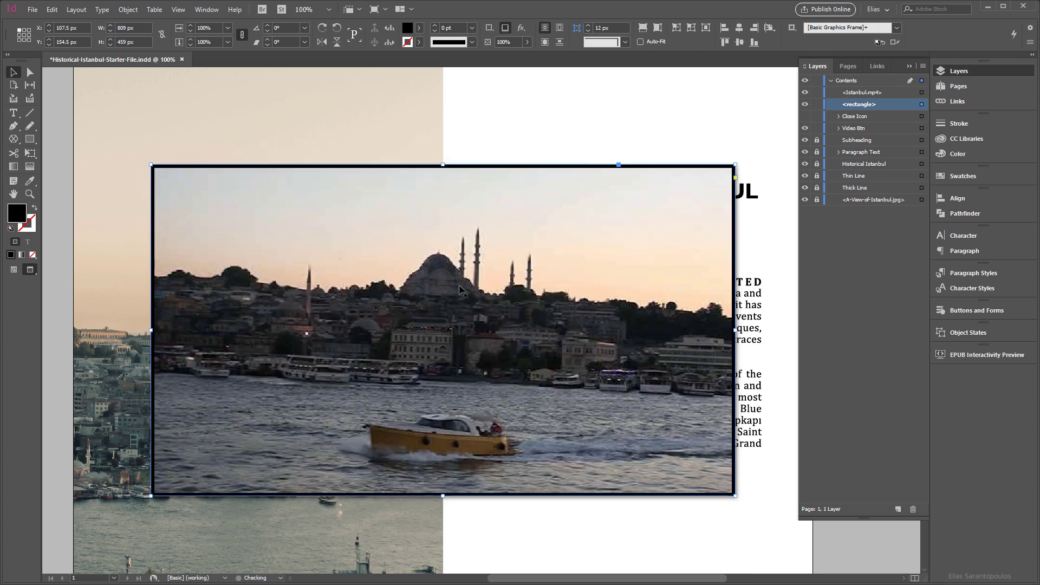
left_click(326, 143)
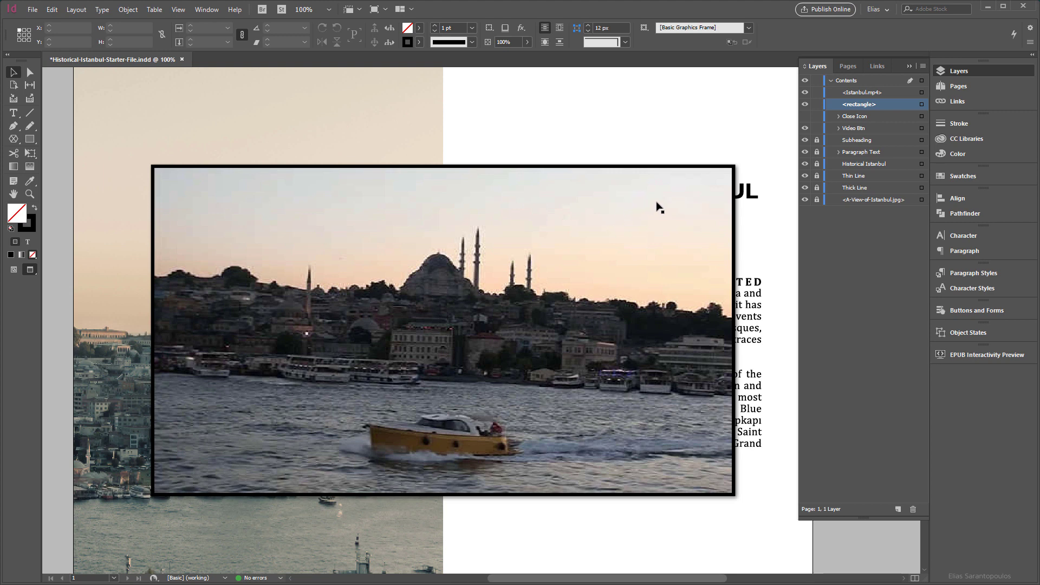
Step: Show the Close Icon above the video in the stacking order and place it inside the video's upper-right corner, at X 865 px
left_click(805, 116)
left_click(855, 116)
left_click(921, 116)
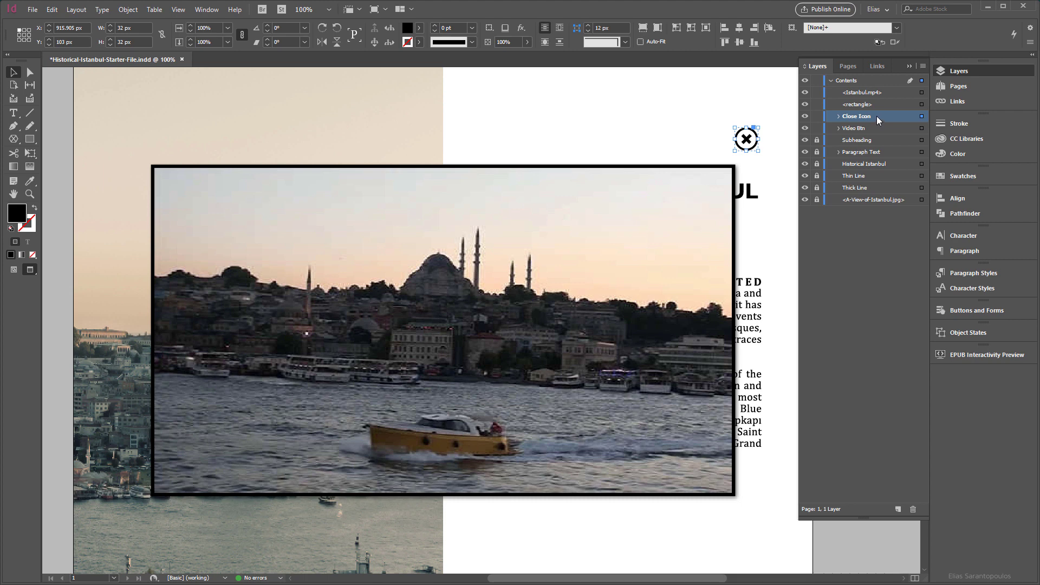
left_click_drag(876, 116, 877, 91)
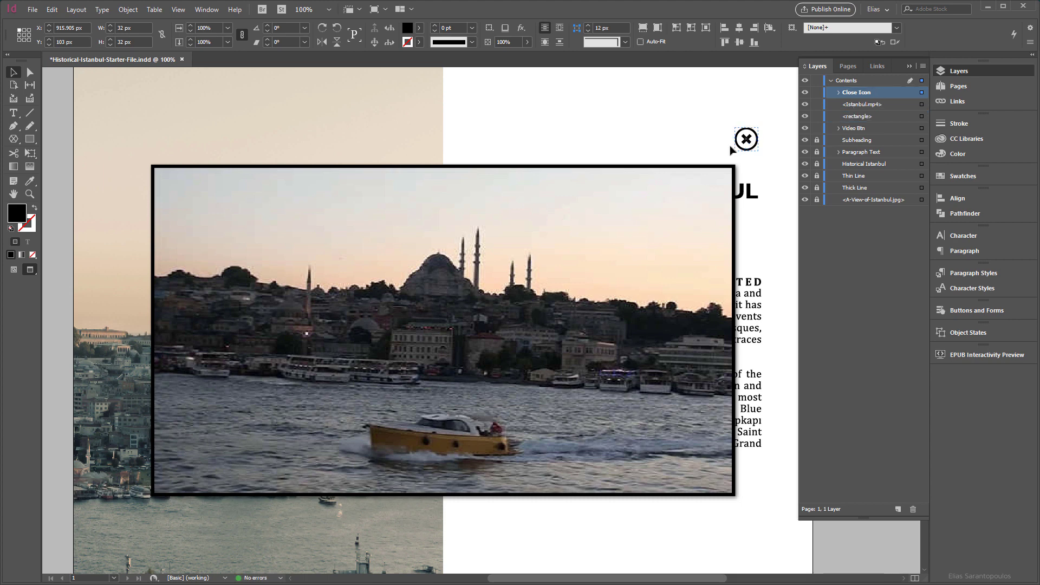
left_click_drag(745, 145, 707, 192)
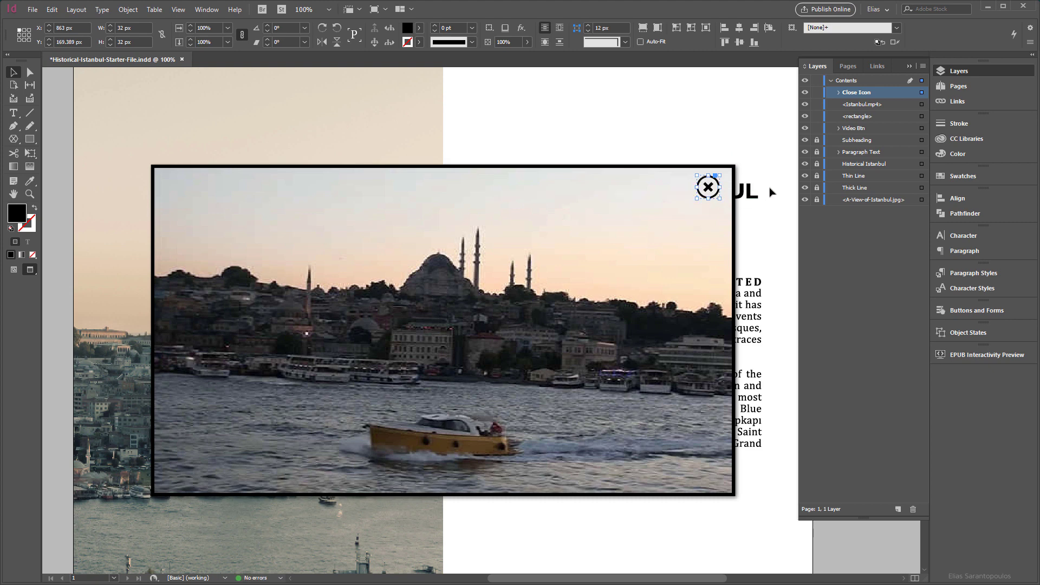
left_click_drag(709, 187, 710, 186)
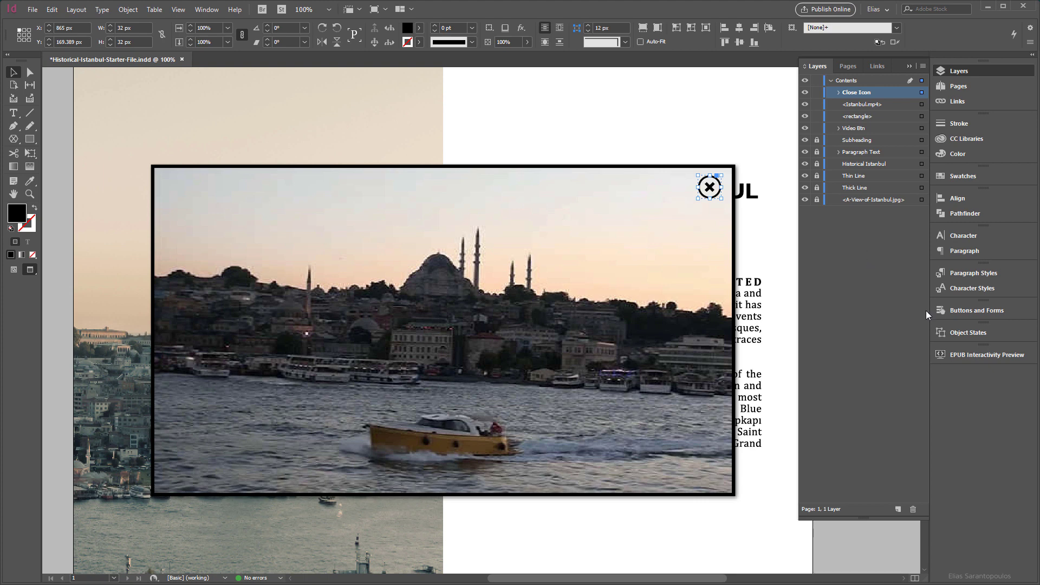
Step: Convert the Close Icon on the video into a button and name it Close Btn
left_click(1012, 311)
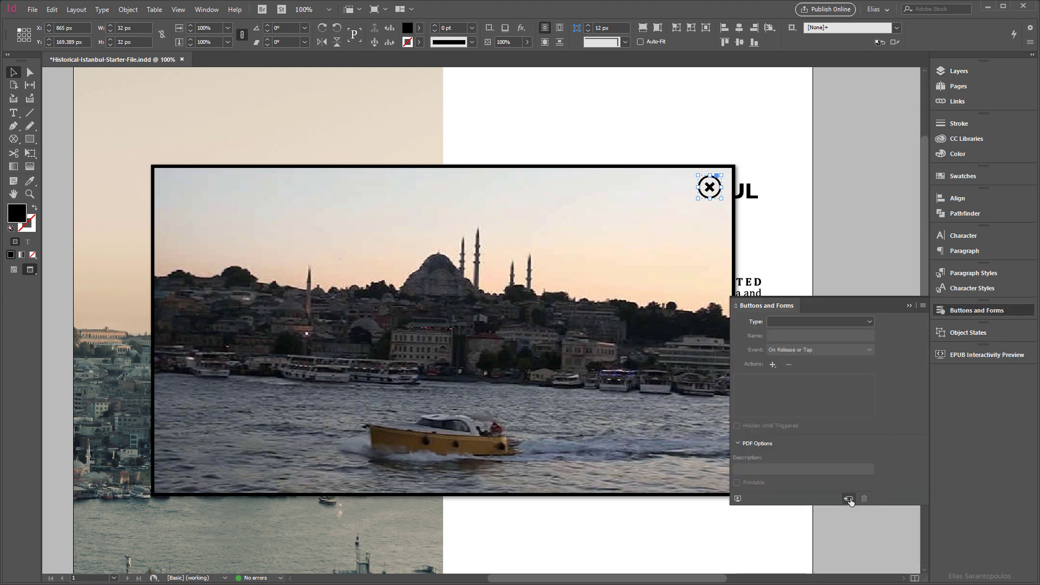
left_click(849, 500)
left_click(797, 336)
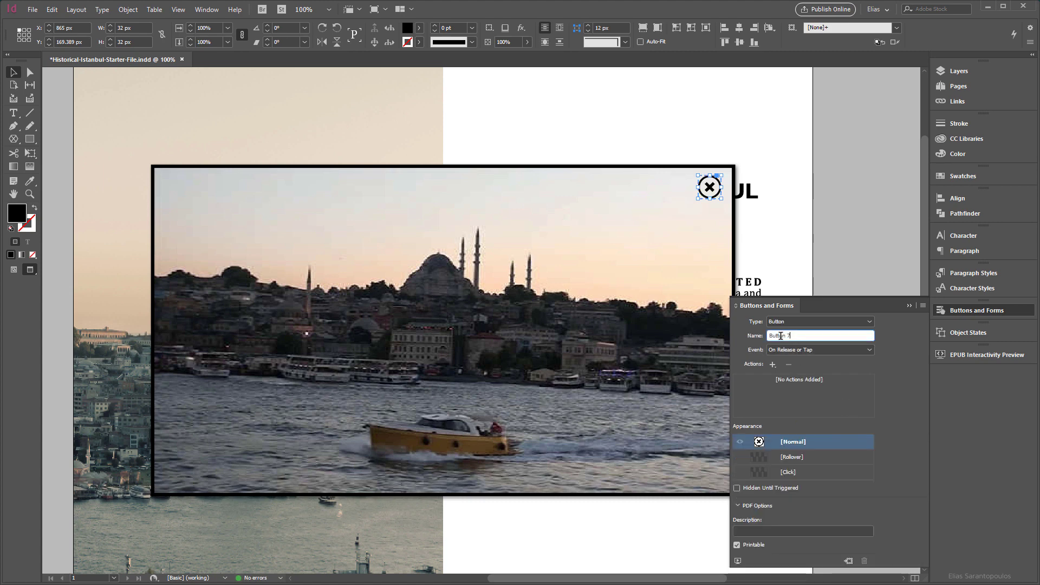
type("Clo")
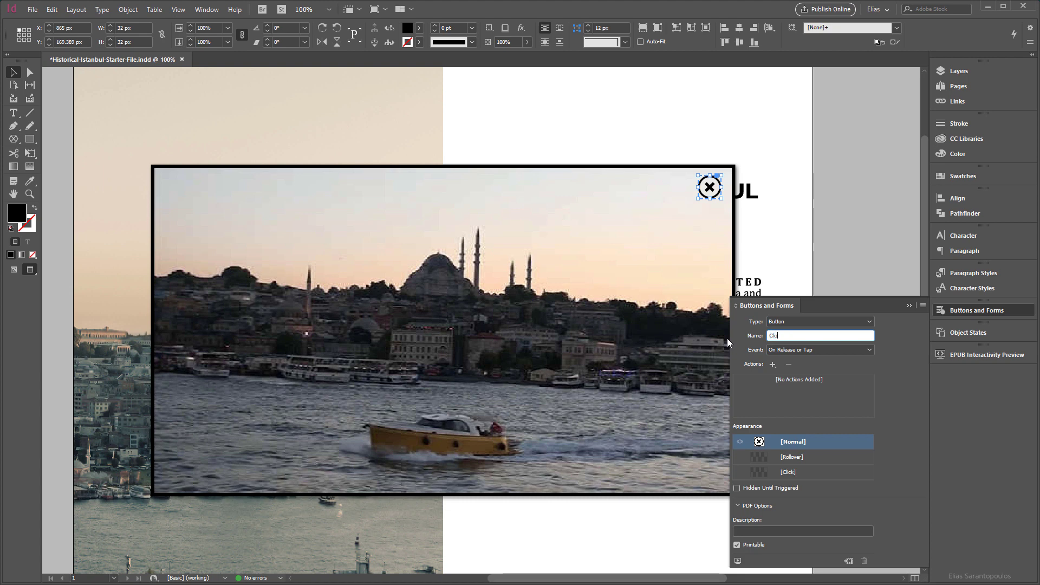
type("se Btn")
key("Tab")
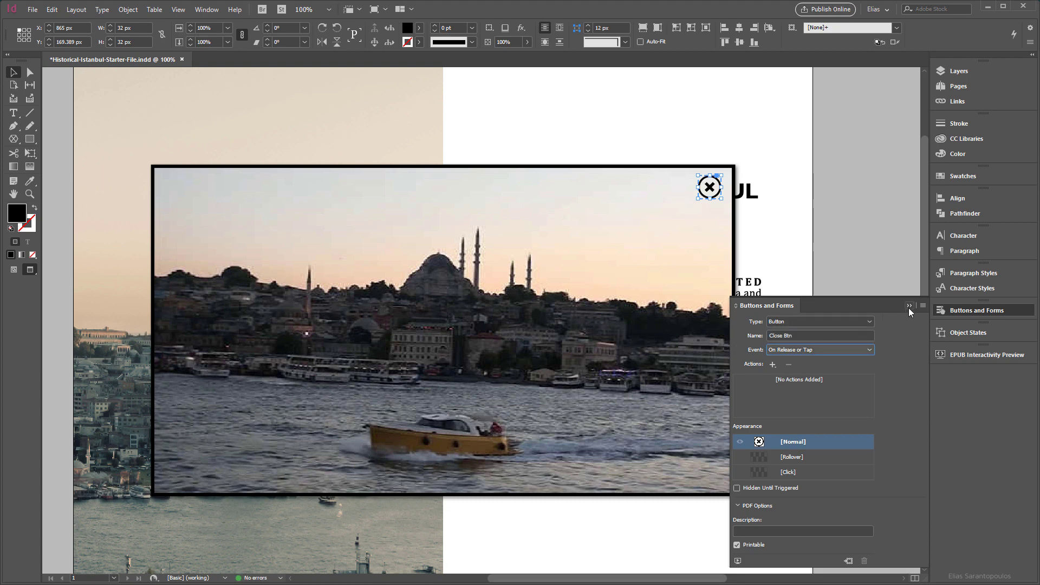
left_click(910, 305)
left_click(812, 230)
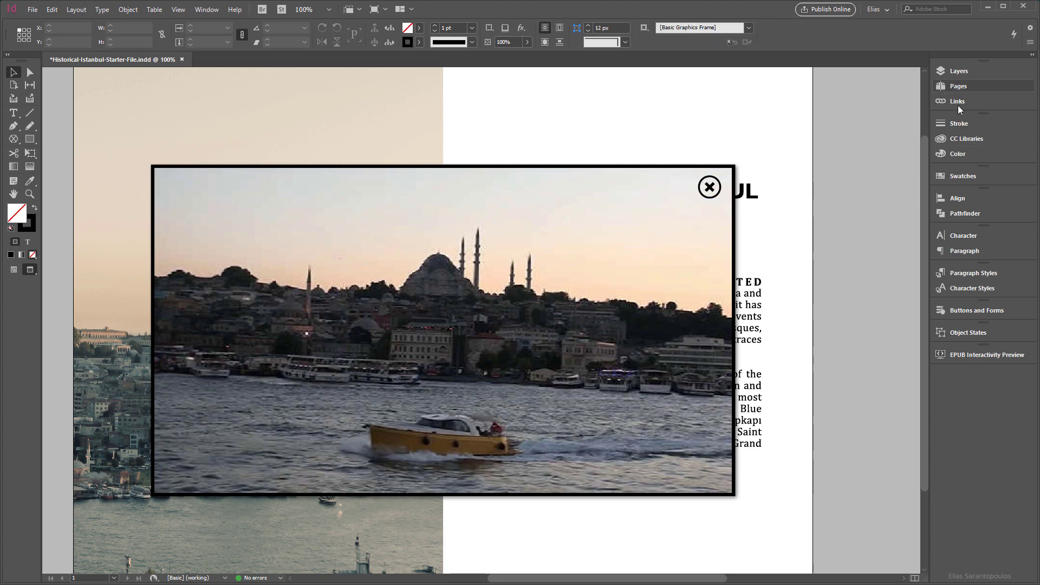
Step: Group the Close Btn, the Istanbul.mp4 video and the rectangle behind it
left_click(941, 76)
left_click(911, 93)
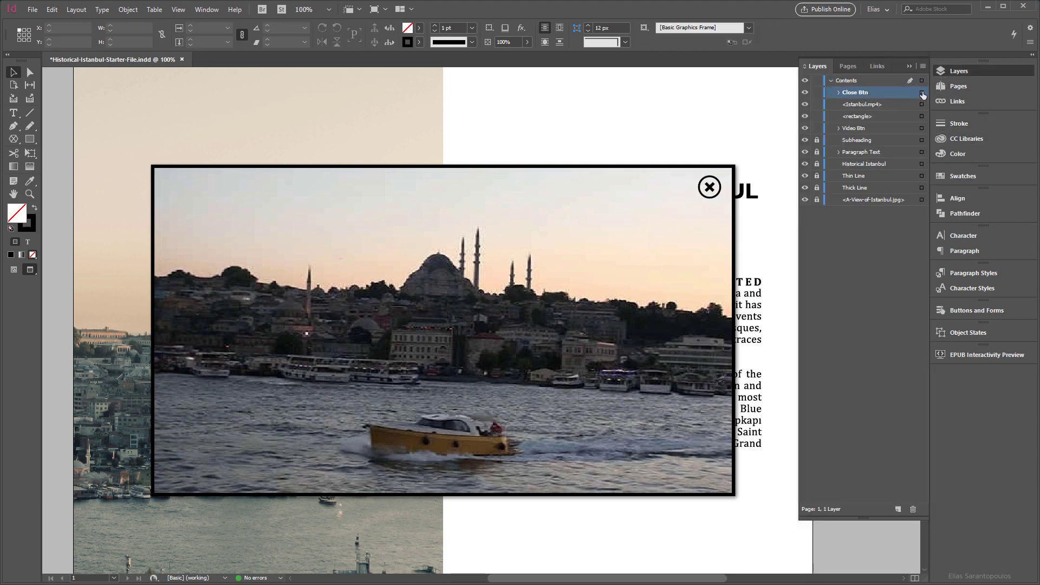
left_click(922, 92)
left_click(922, 104, "shift")
left_click(921, 116, "shift")
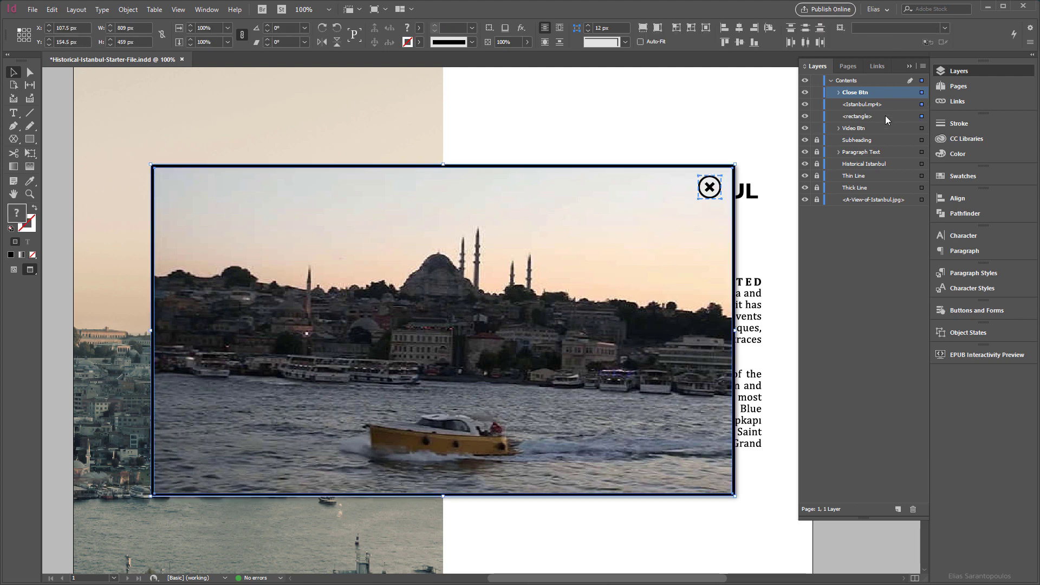
left_click(890, 115, "shift")
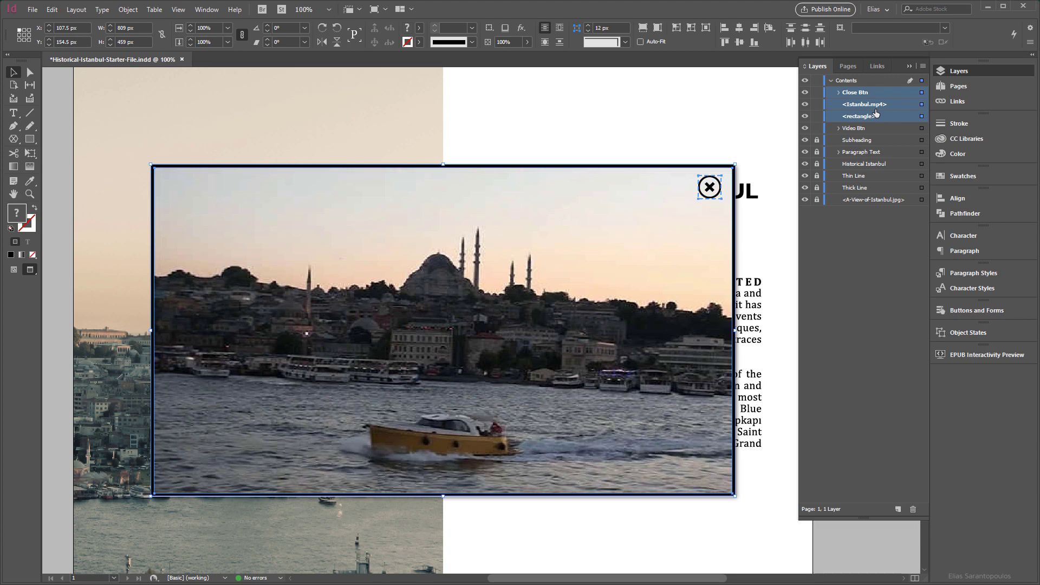
key("ctrl+g")
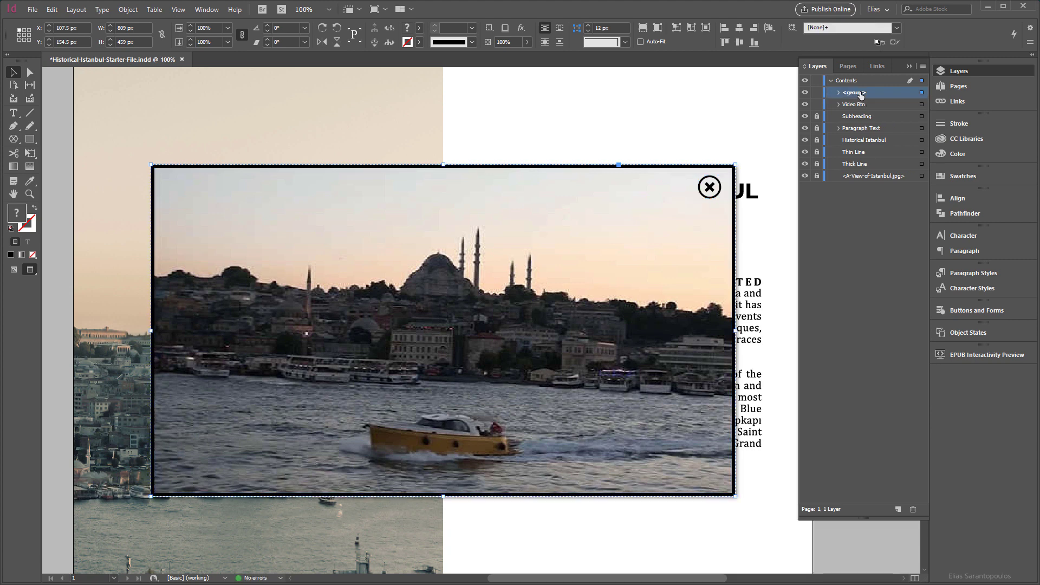
Step: Rename the new group as Video Frame and toggle its visibility off and back on
double_click(873, 98)
type("Video Frame")
left_click(869, 109)
left_click(805, 92)
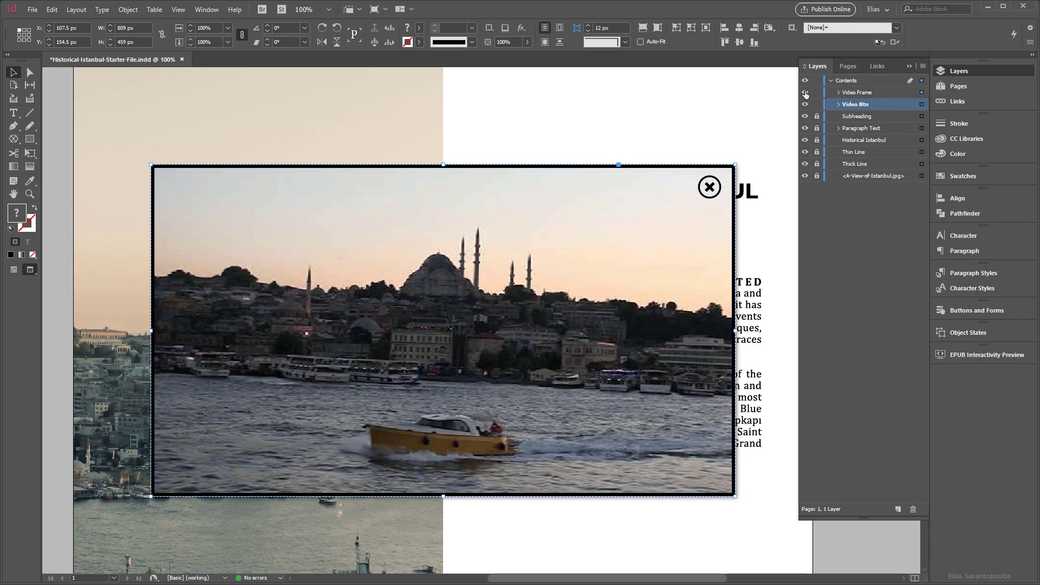
left_click(805, 92)
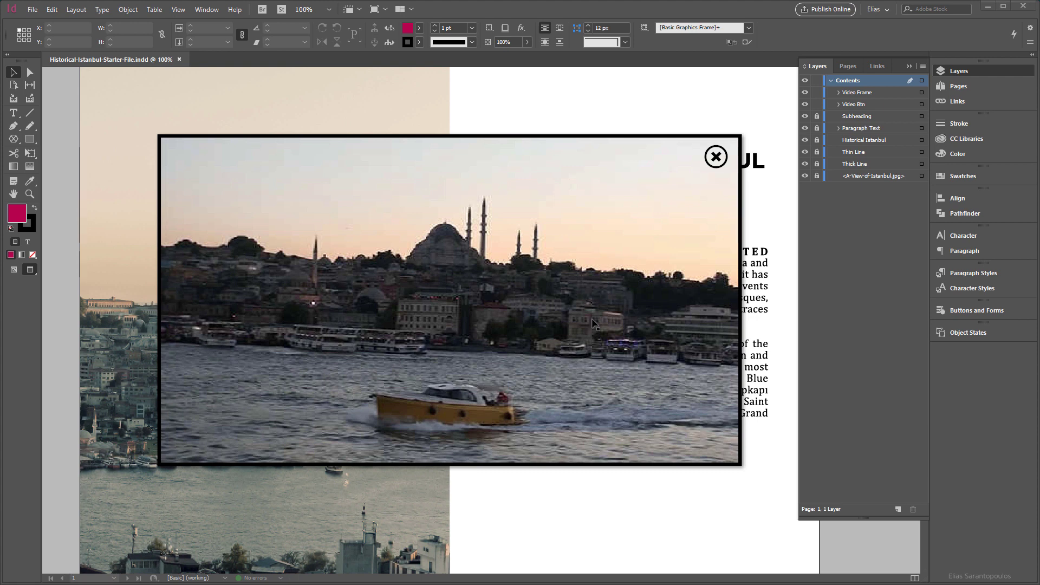
Step: Combine the Video Frame group and Video Btn into a multi-state object named Video MSO
left_click(892, 91)
left_click(921, 93)
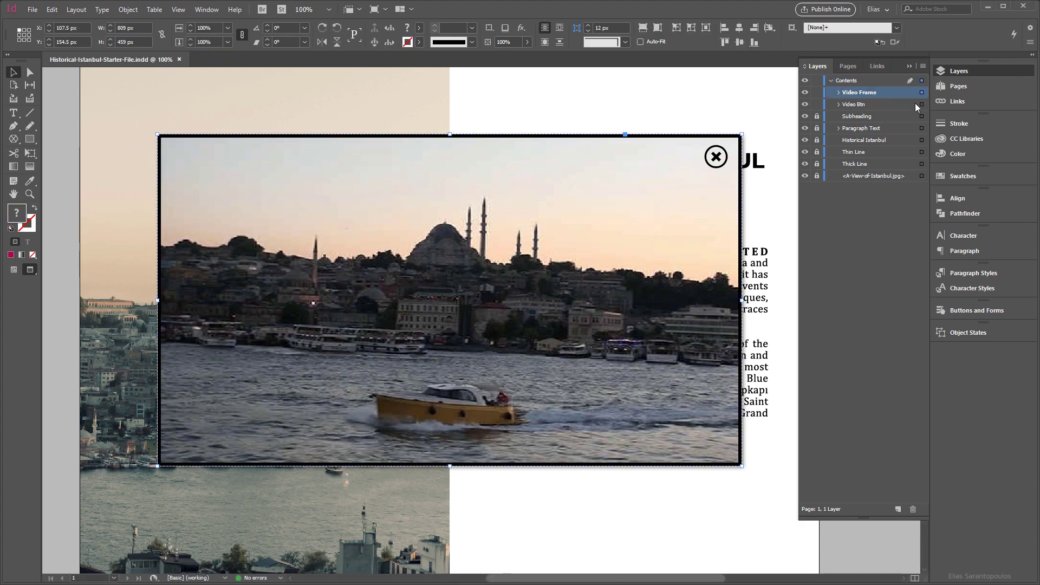
left_click(921, 104)
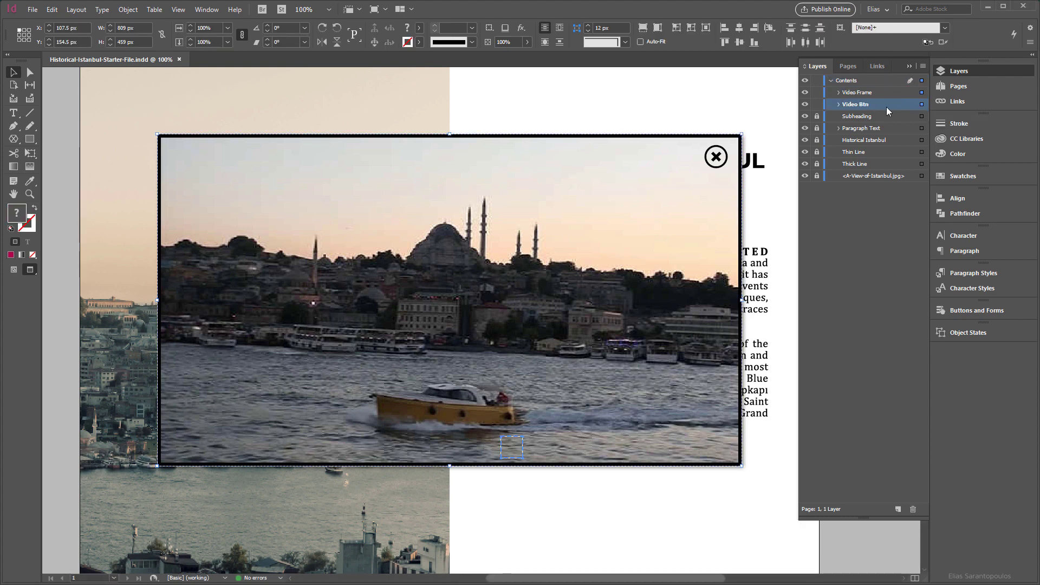
left_click(885, 92, "shift")
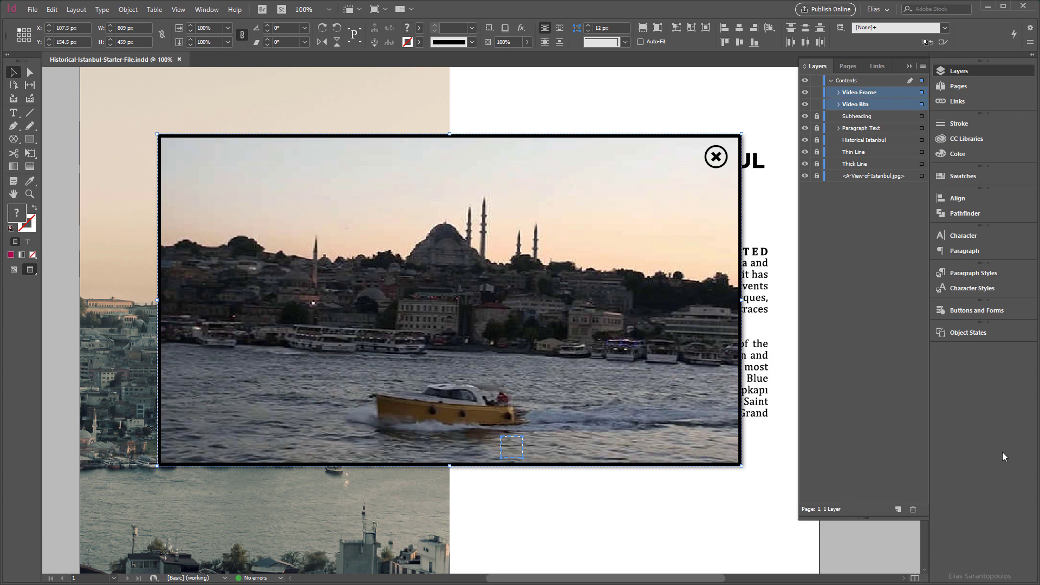
left_click(999, 331)
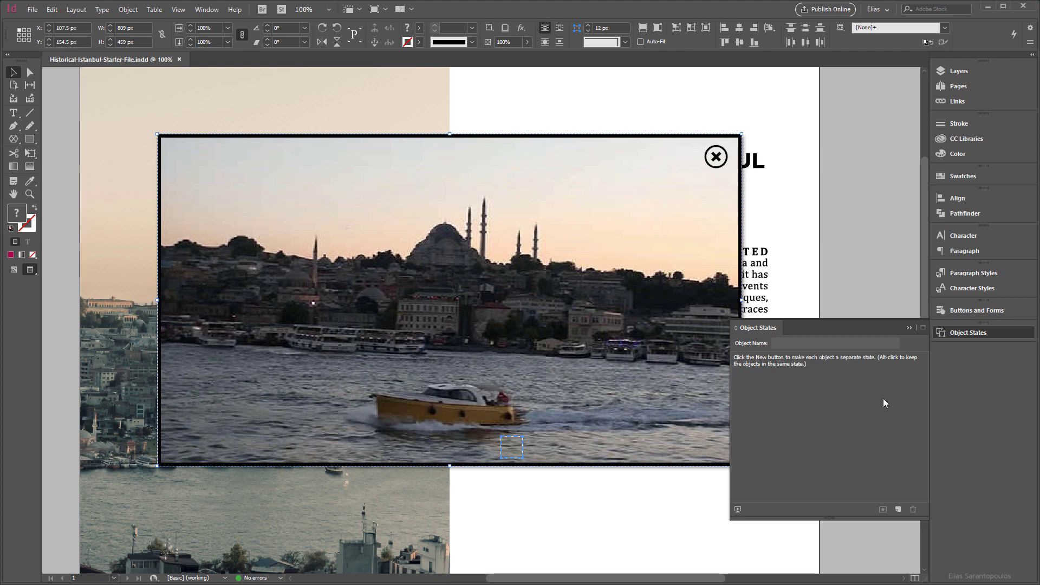
left_click(899, 510)
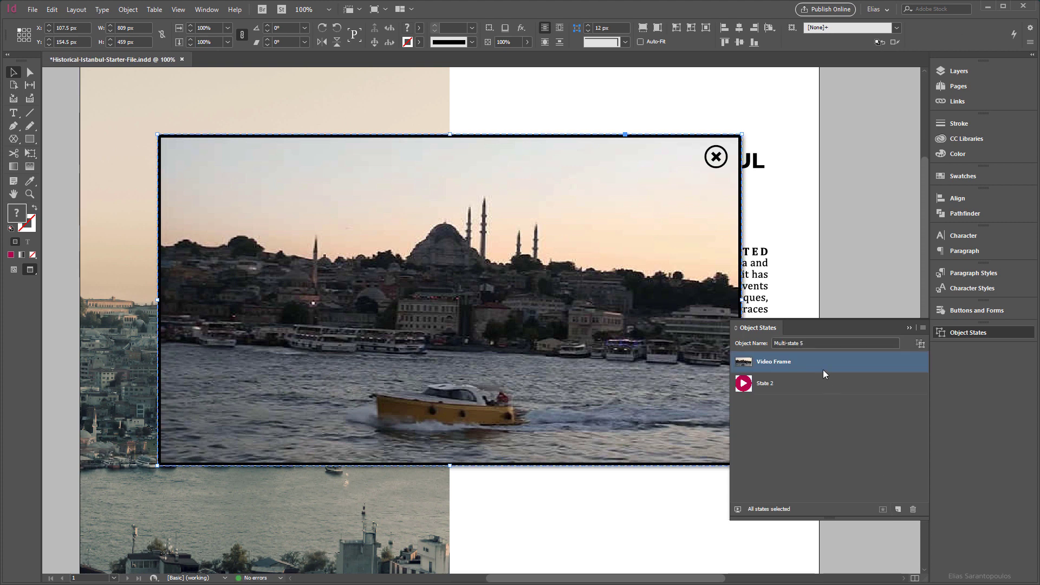
left_click_drag(815, 343, 768, 346)
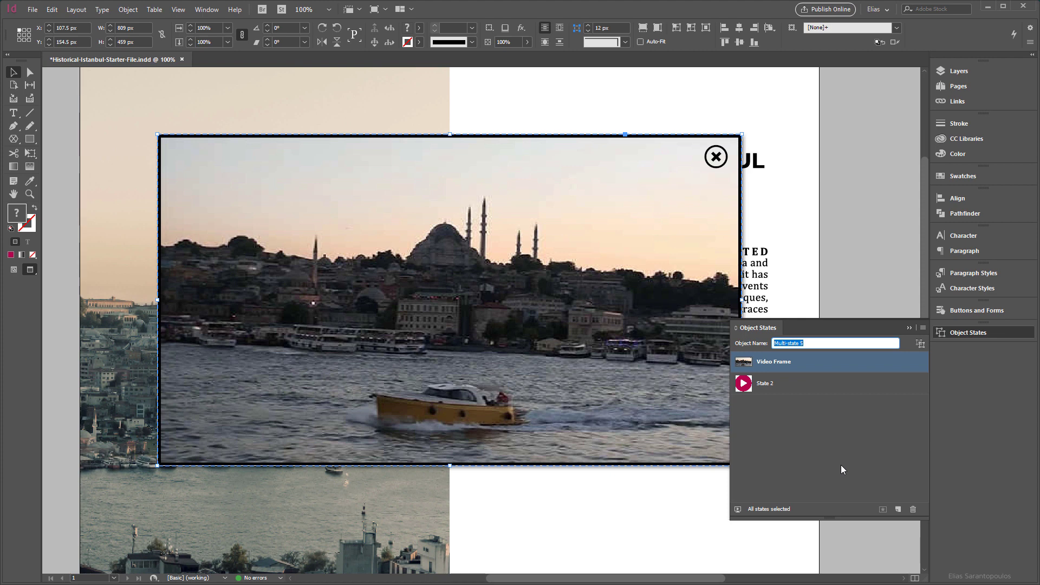
type("Video MSO")
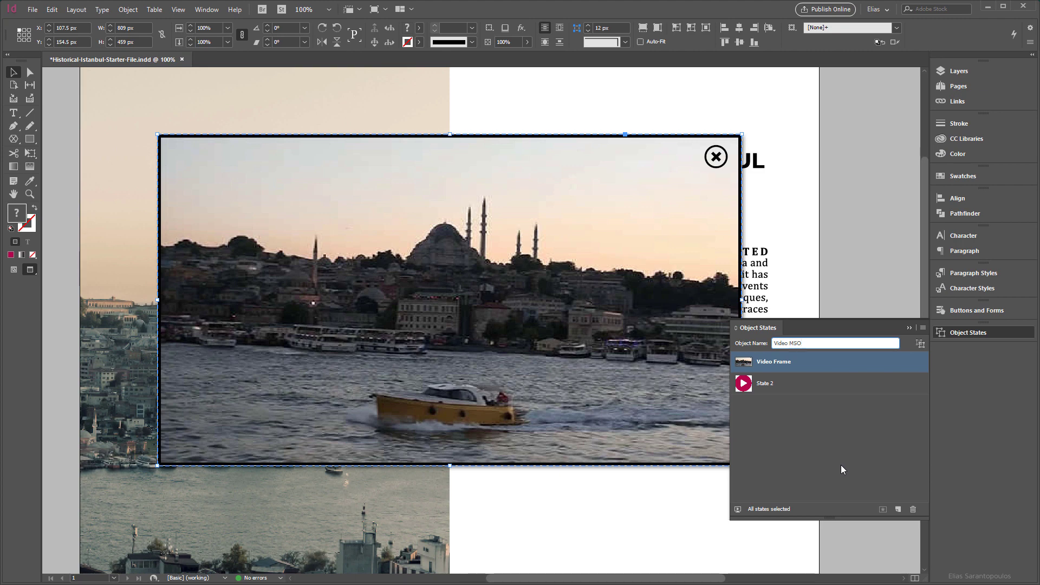
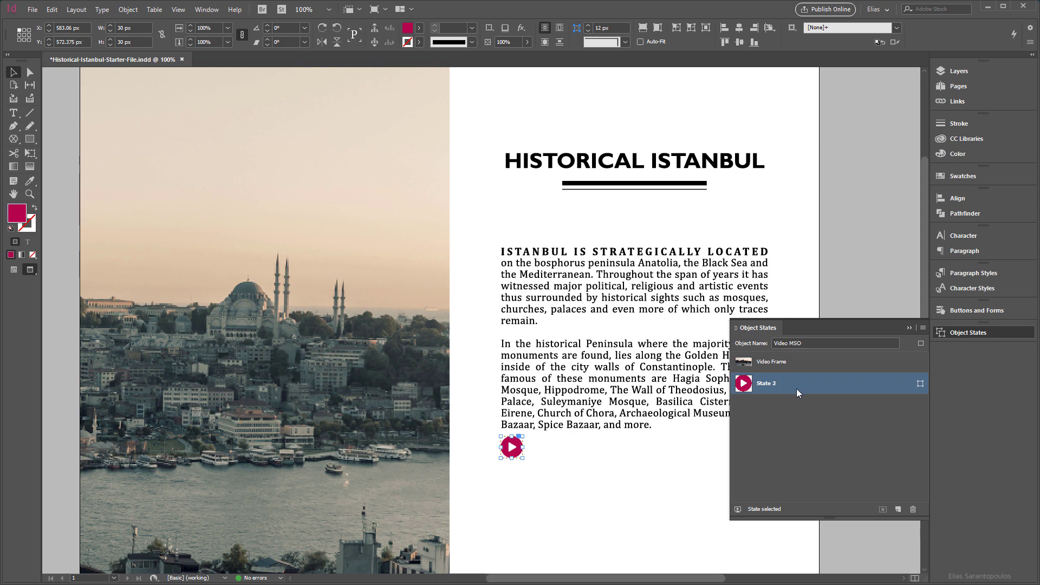
Step: Move the play button's state above the Video Frame state and rename it Video Btn, leaving it as the active state
left_click_drag(794, 382, 792, 353)
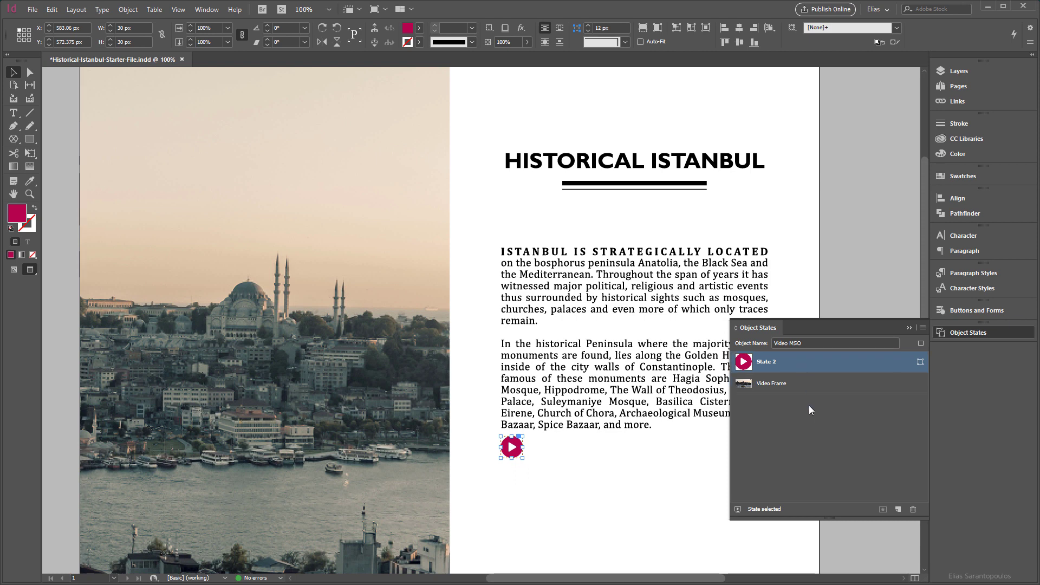
left_click(774, 362)
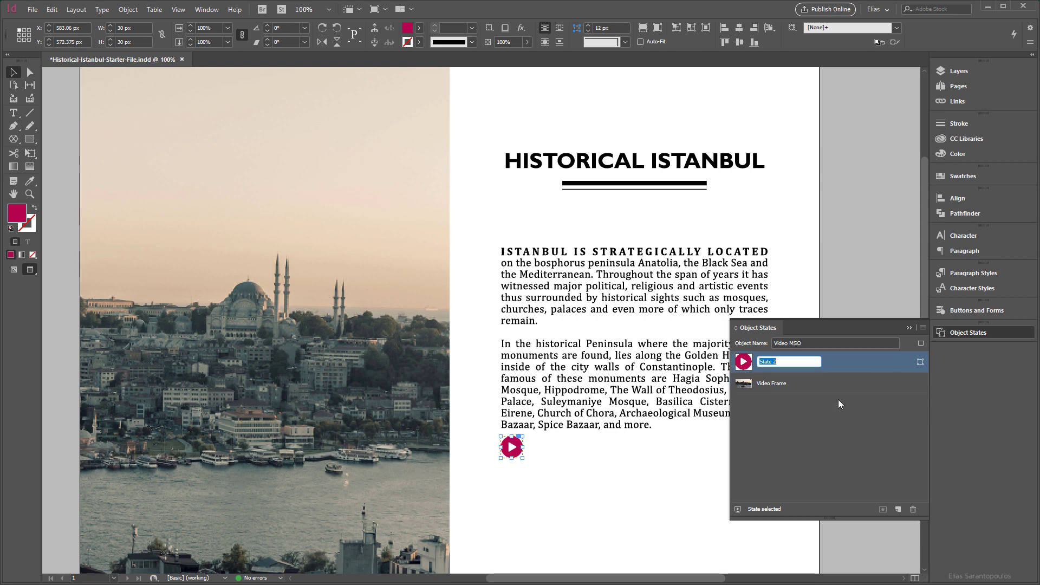
type("Video")
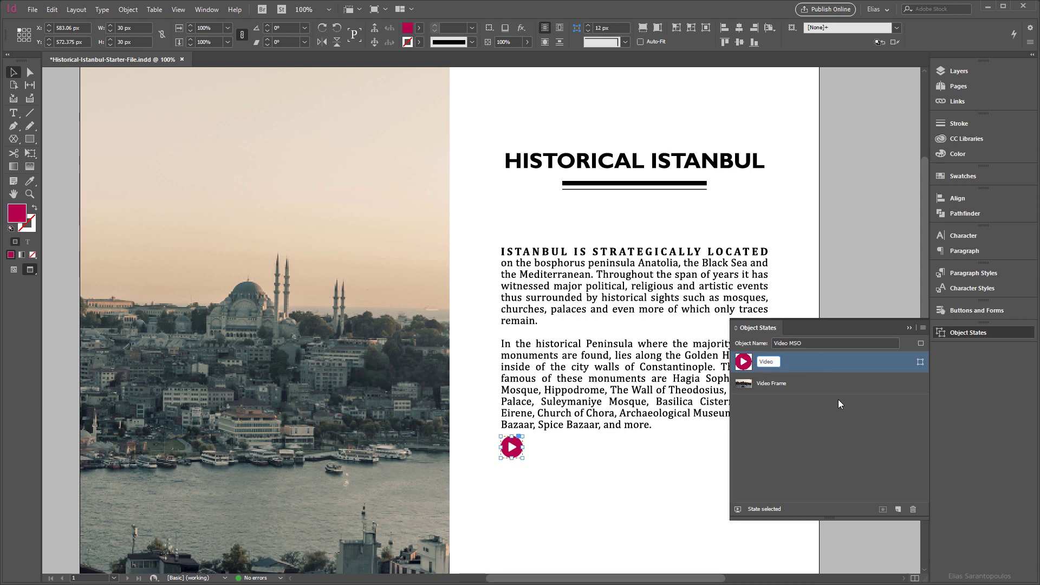
type(" Btn")
key("Return")
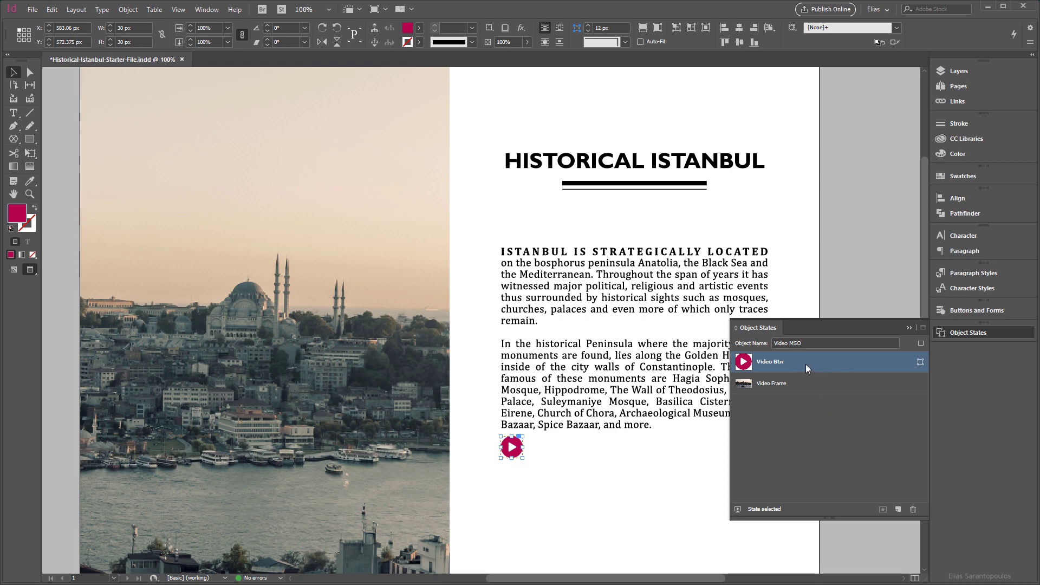
left_click(806, 382)
left_click(810, 363)
Step: Give the Video Btn inside Video MSO a black rollover appearance, enable its click appearance, and return to the normal one
left_click(941, 74)
left_click(837, 92)
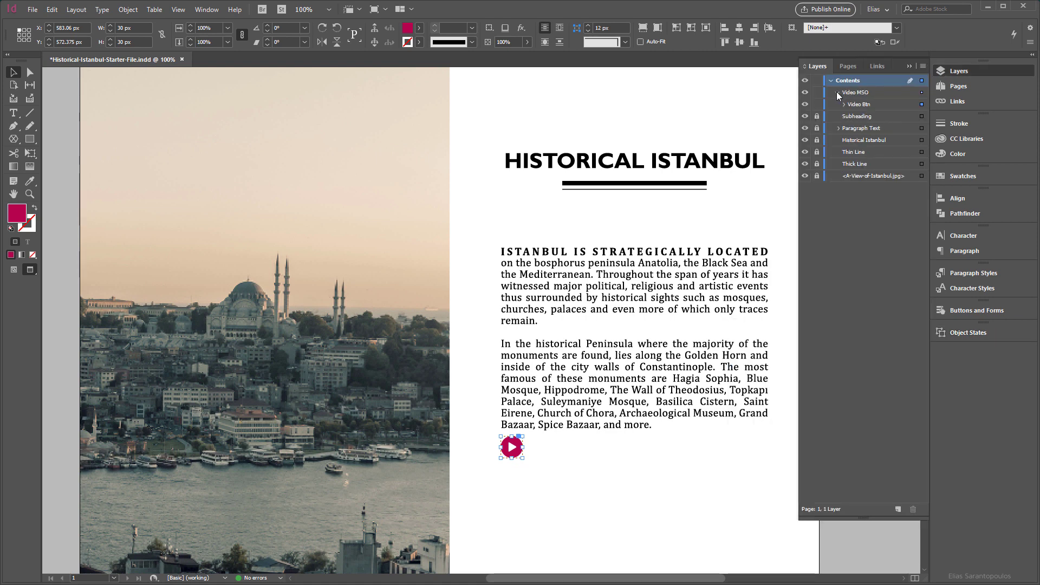
left_click(844, 104)
left_click(922, 117)
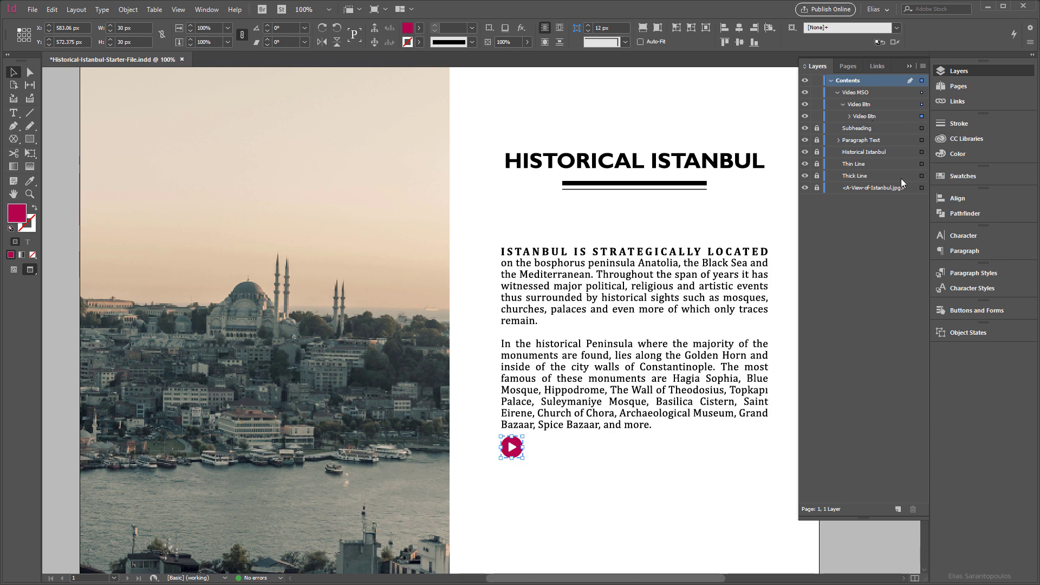
left_click(1006, 312)
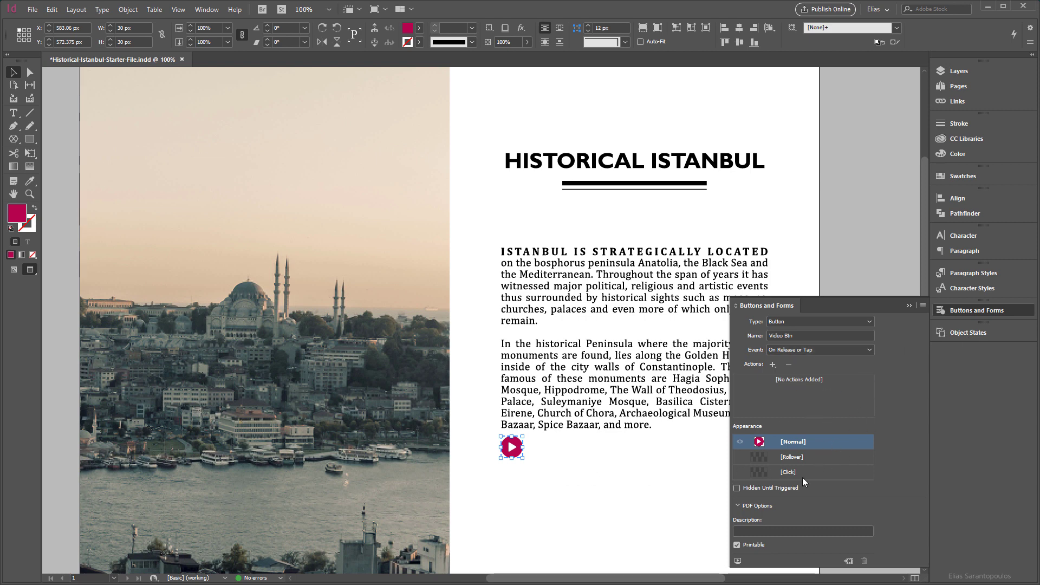
left_click(758, 455)
left_click(420, 29)
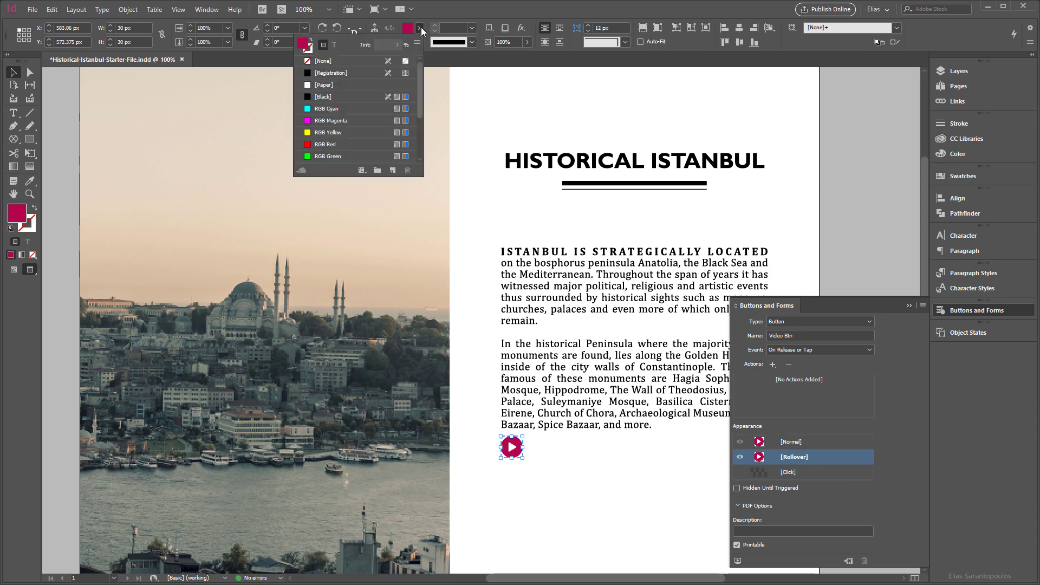
left_click(308, 98)
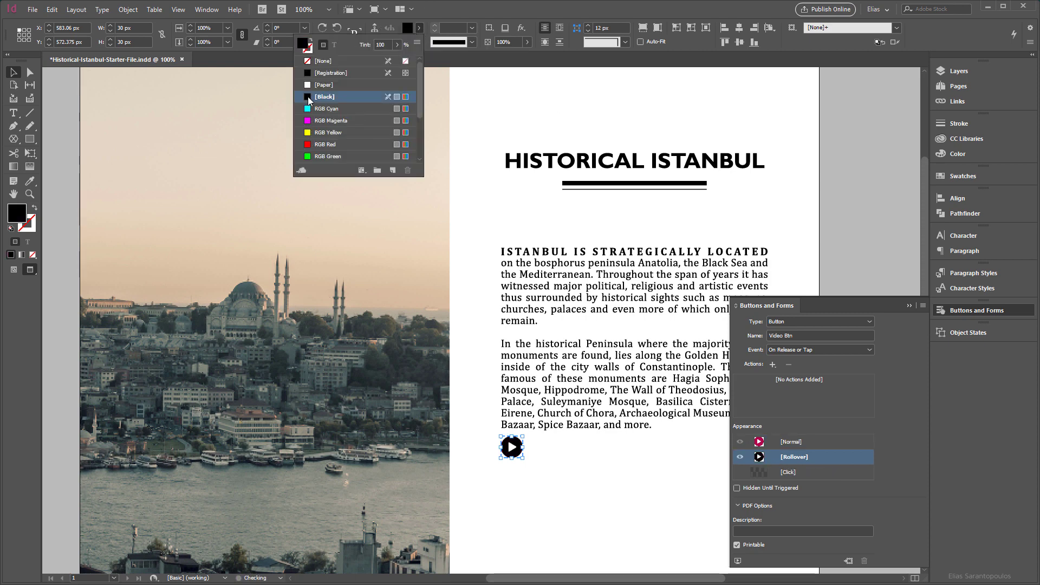
left_click(788, 474)
left_click(814, 441)
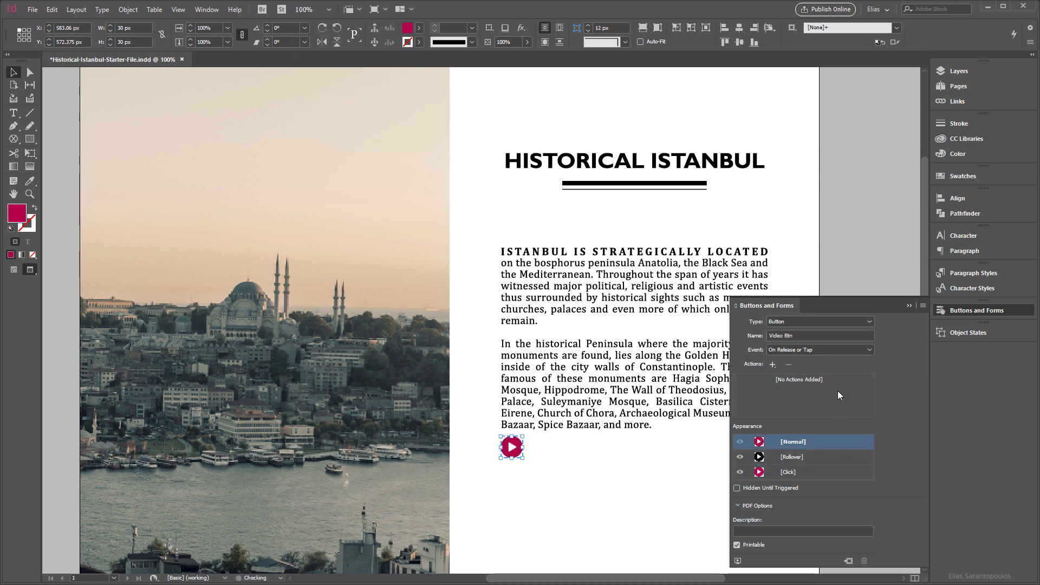
Step: Add a Go To State action to the Video Btn that targets the Video Frame state of Video MSO
left_click(771, 364)
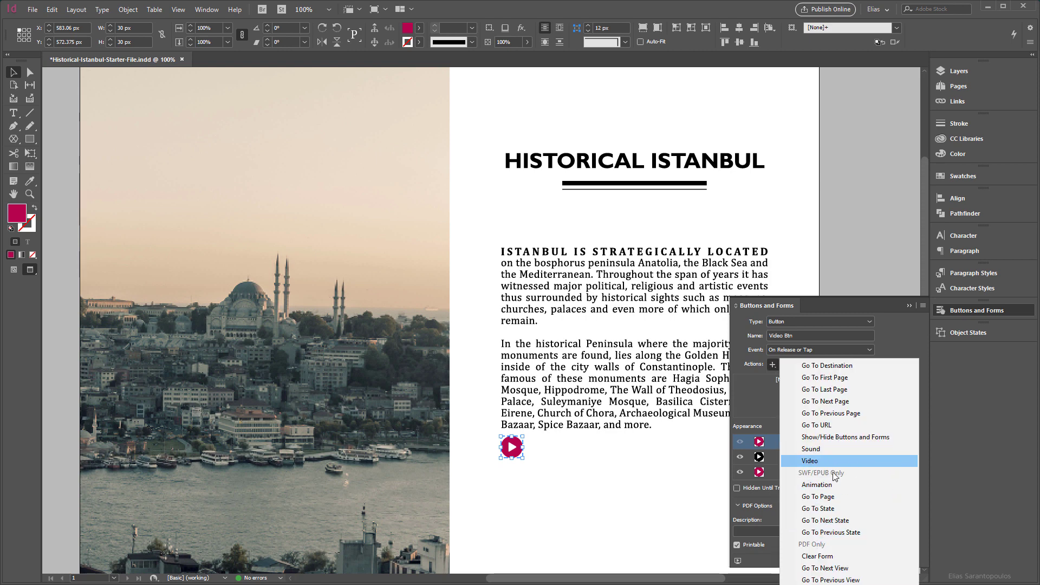
left_click(886, 508)
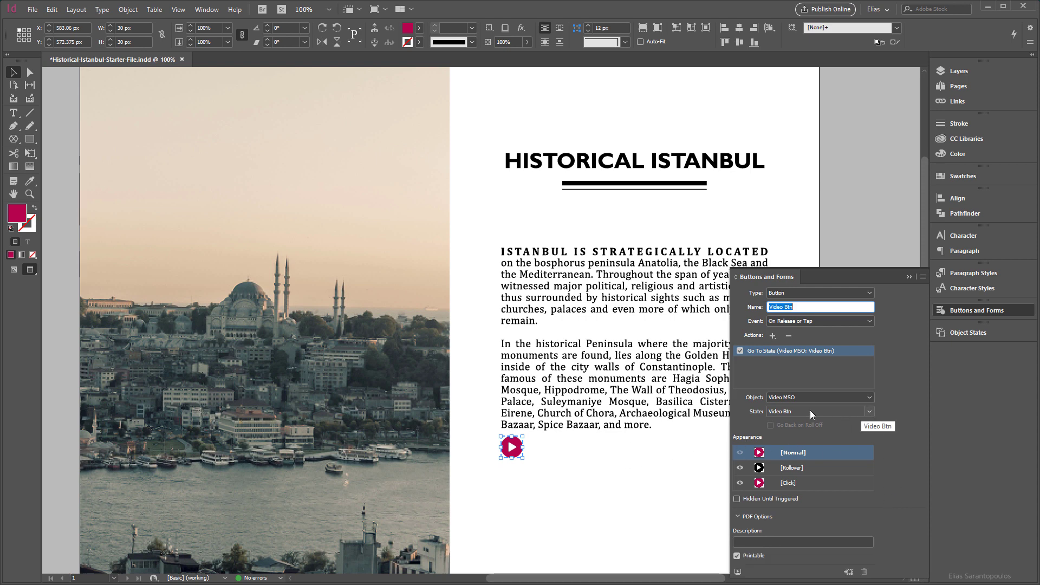
left_click(869, 412)
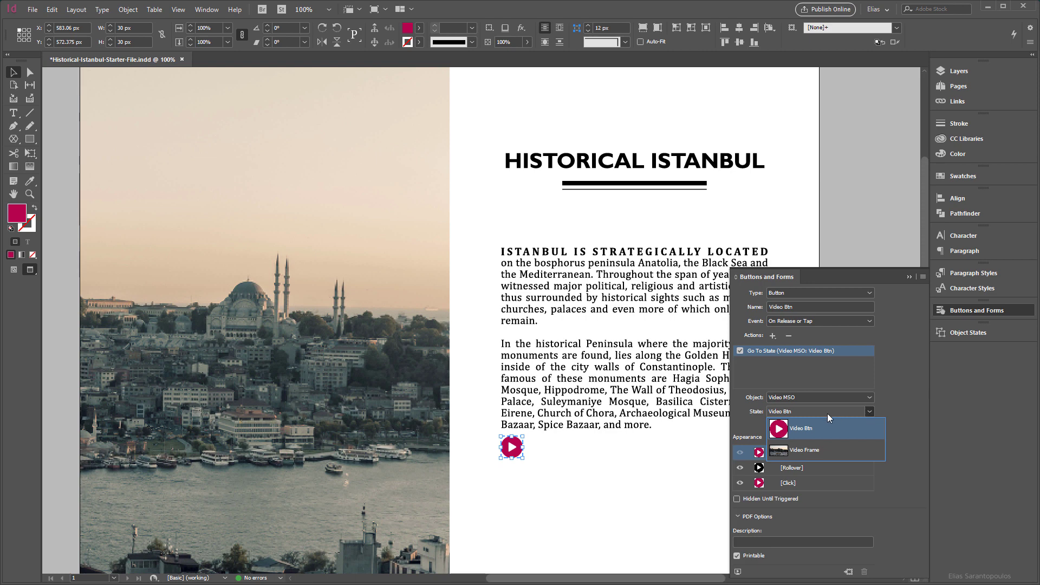
left_click(839, 450)
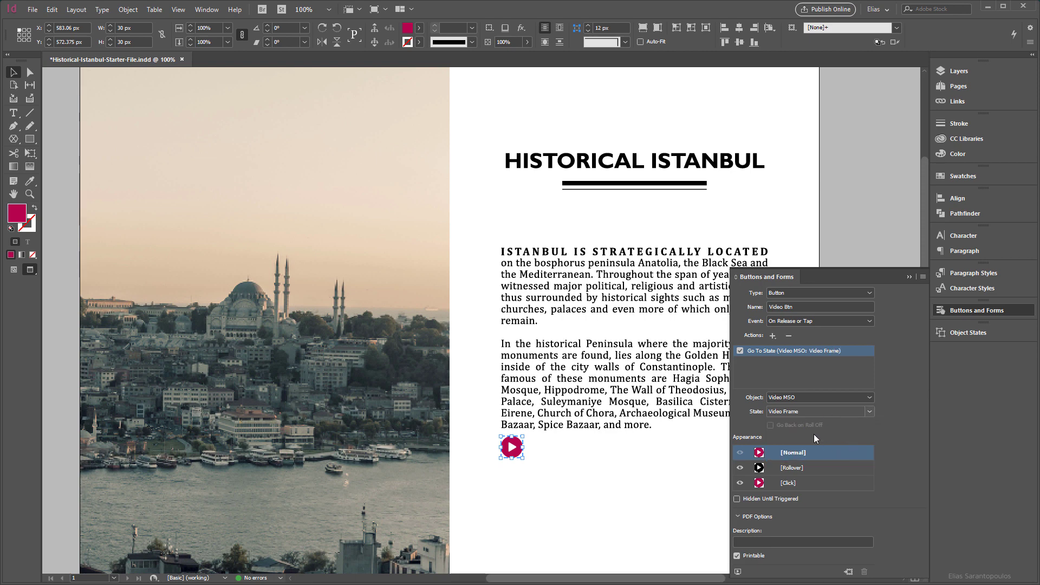
left_click(908, 276)
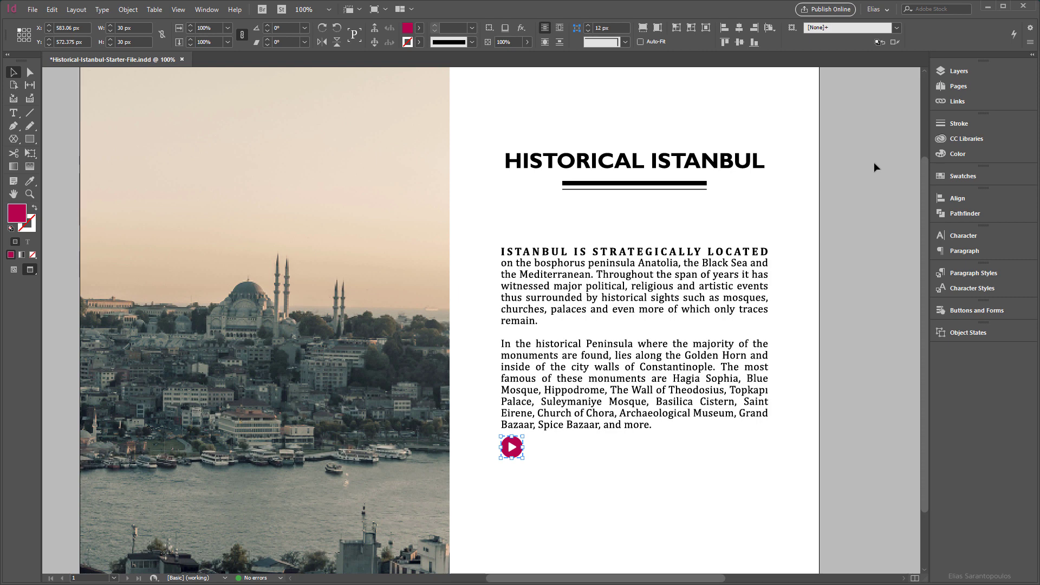
Step: Switch Video MSO to its Video Frame state and select the Close Btn nested inside it
left_click(938, 70)
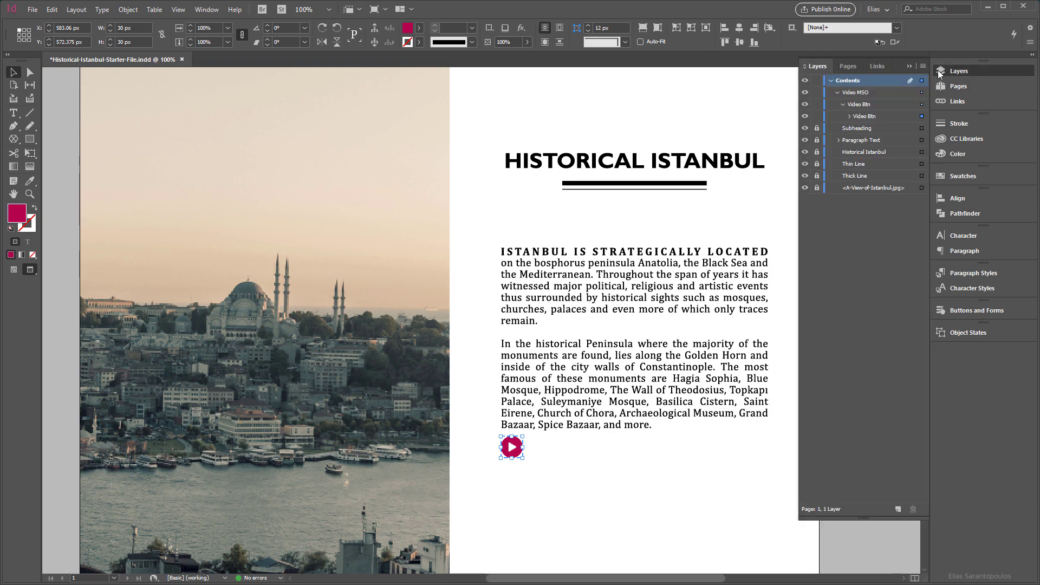
left_click(893, 92)
left_click(921, 93)
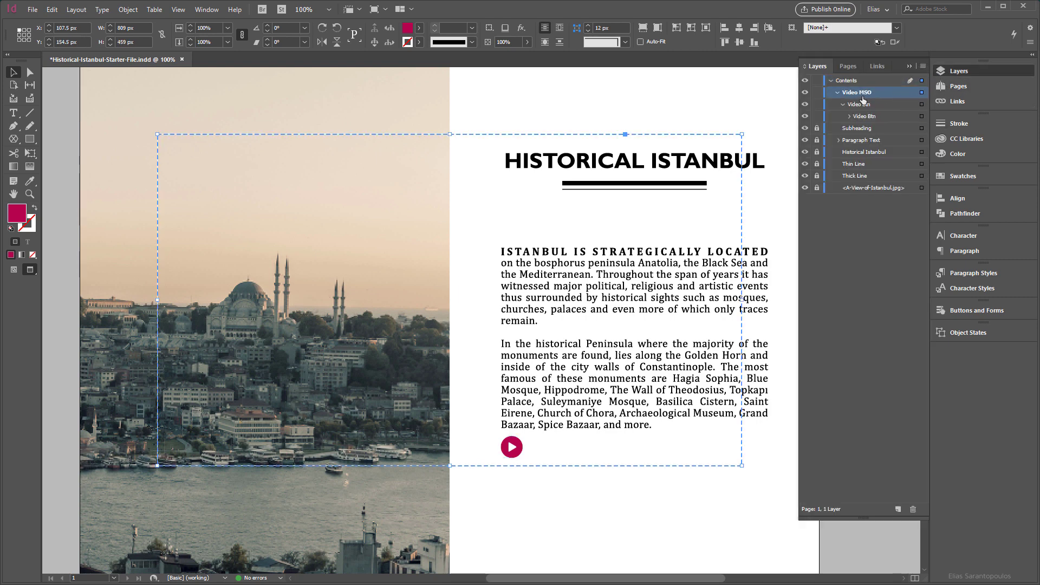
left_click(953, 333)
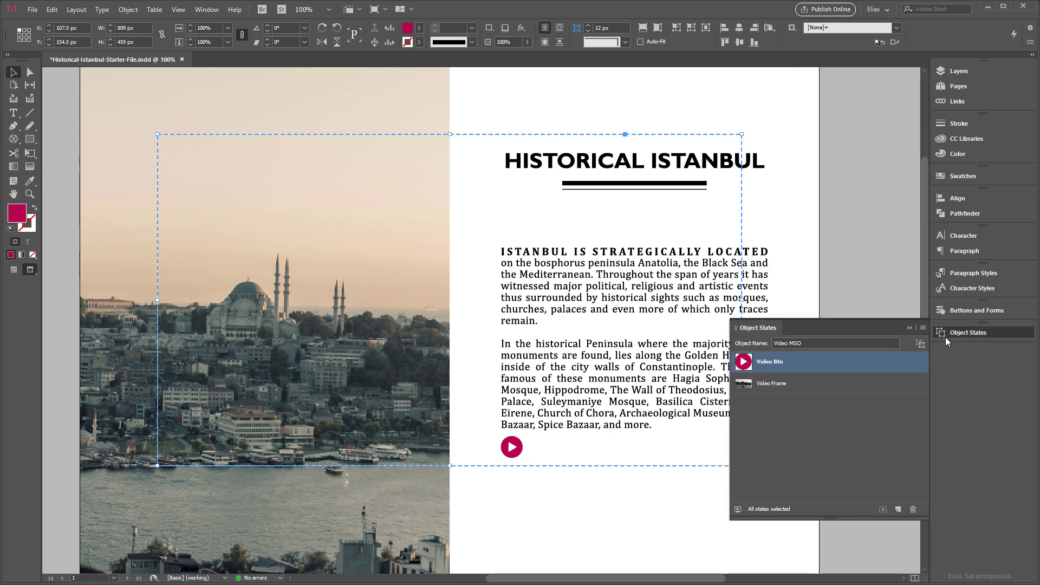
left_click(809, 385)
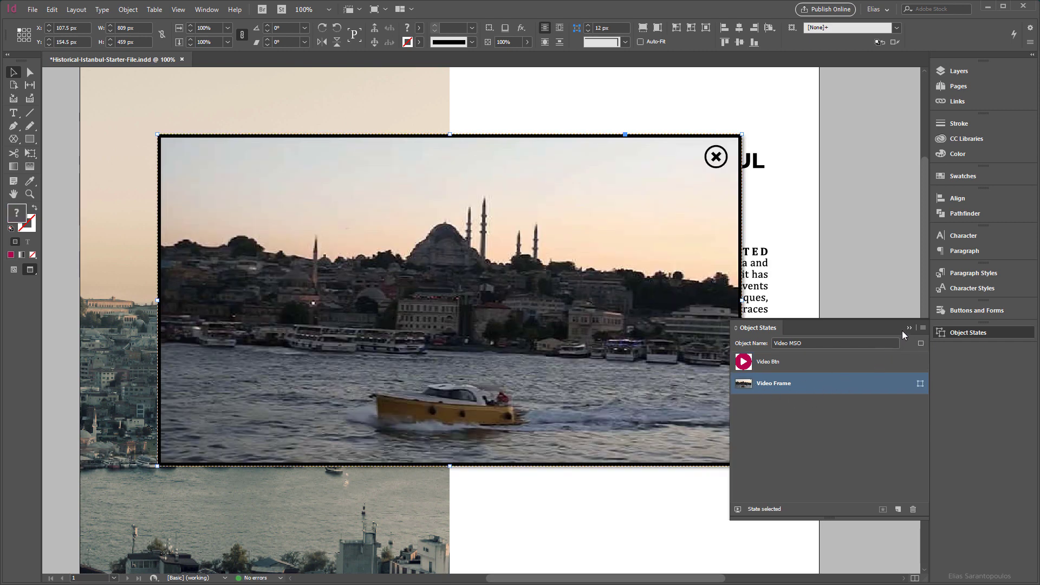
left_click(937, 71)
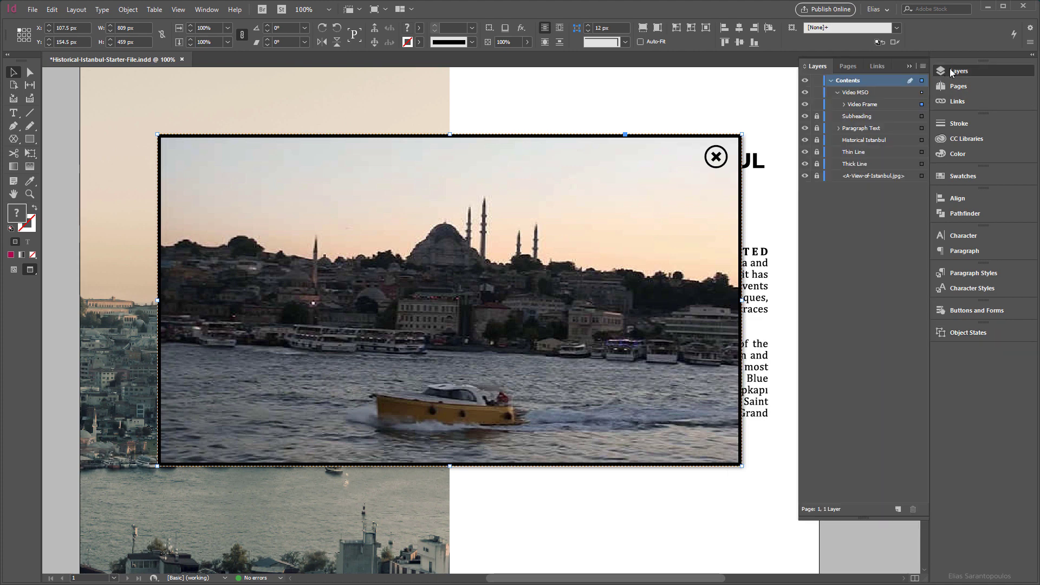
left_click(844, 104)
left_click(921, 118)
left_click(922, 119)
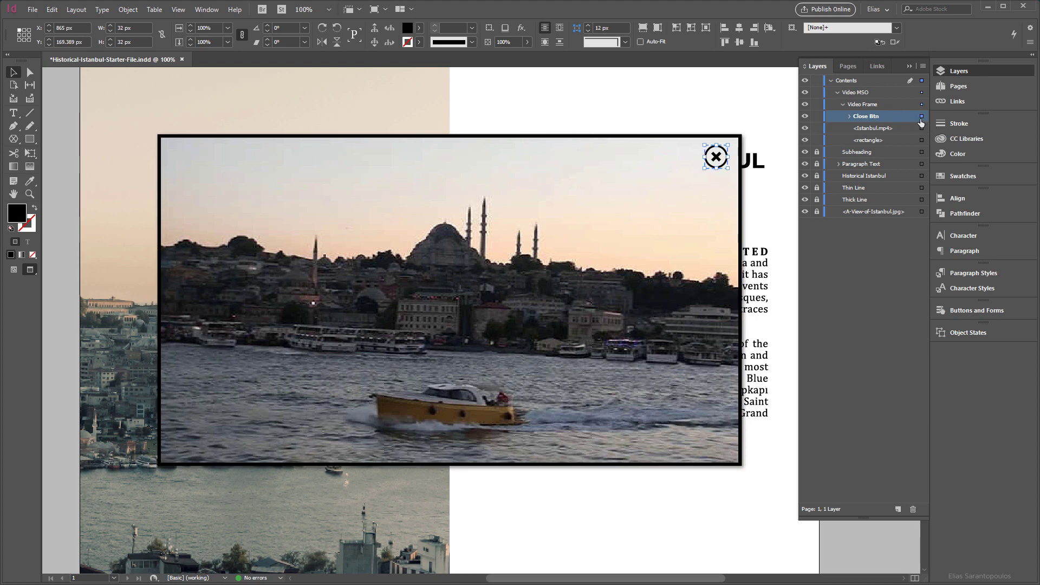
Step: Add a Go To State action to the Close Btn that targets the Video Btn state of Video MSO
left_click(999, 310)
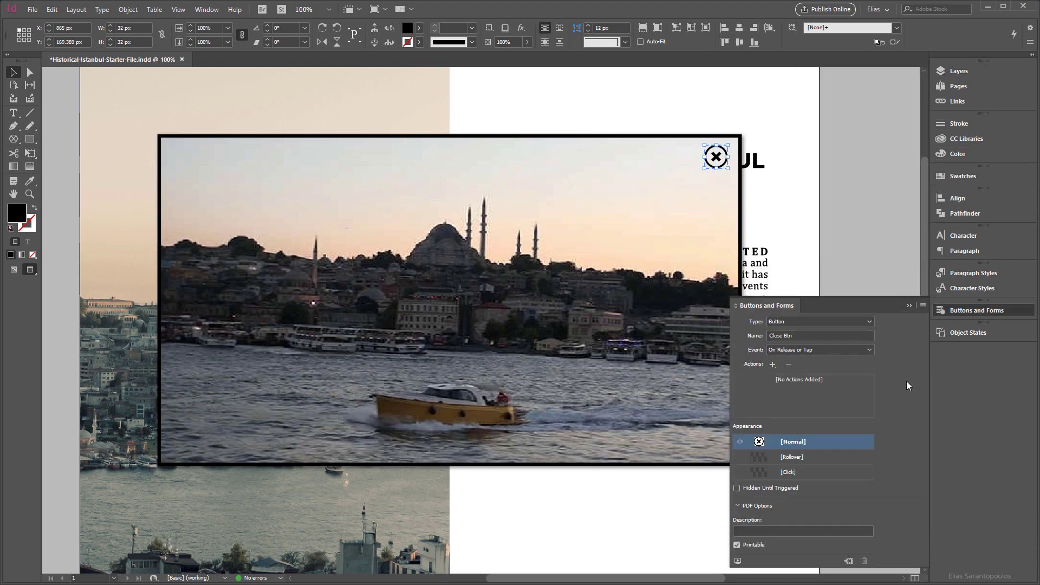
left_click(773, 365)
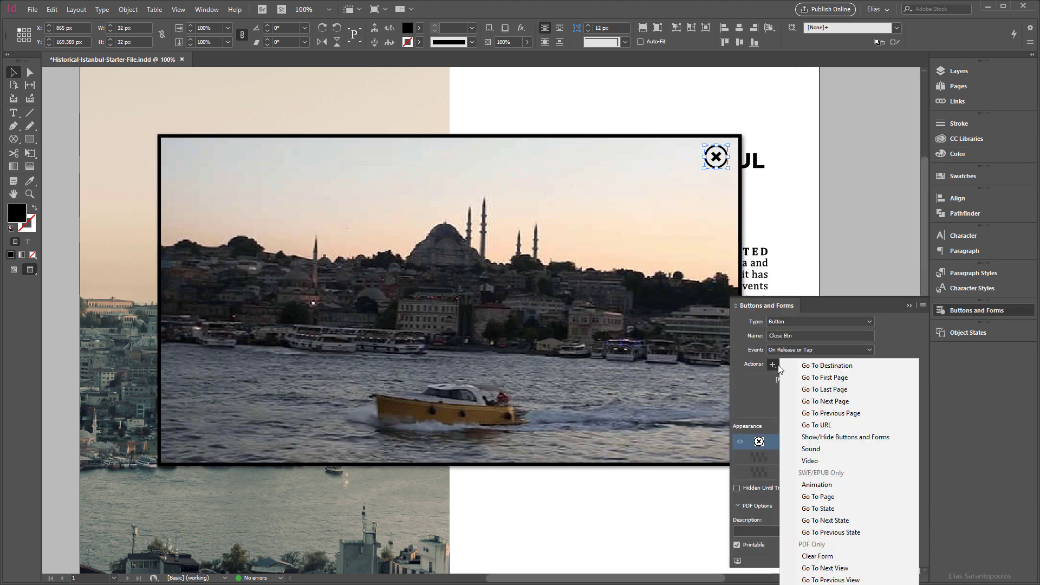
left_click(876, 507)
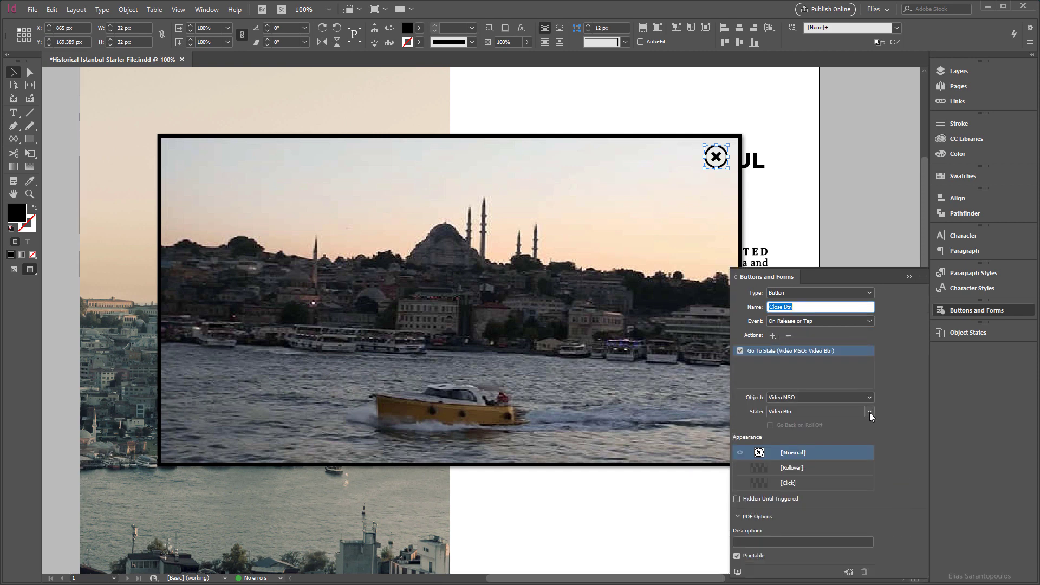
left_click(869, 412)
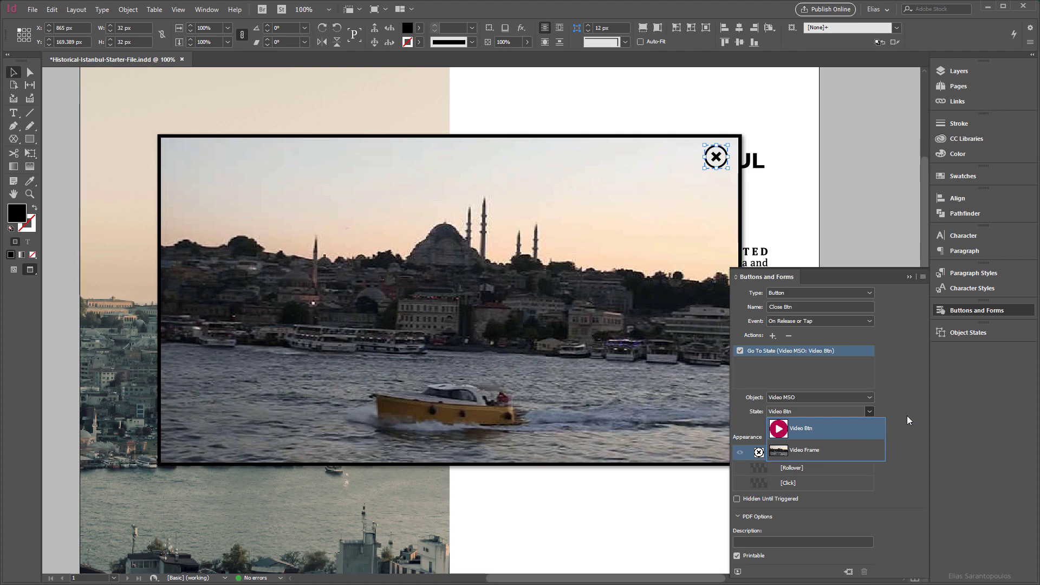
left_click(910, 400)
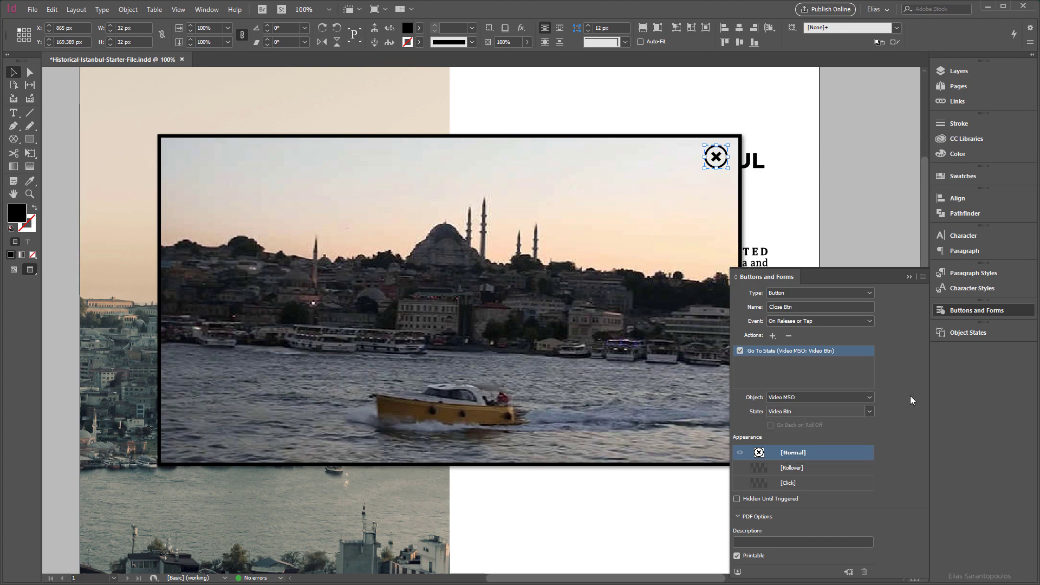
left_click(909, 277)
left_click(858, 280)
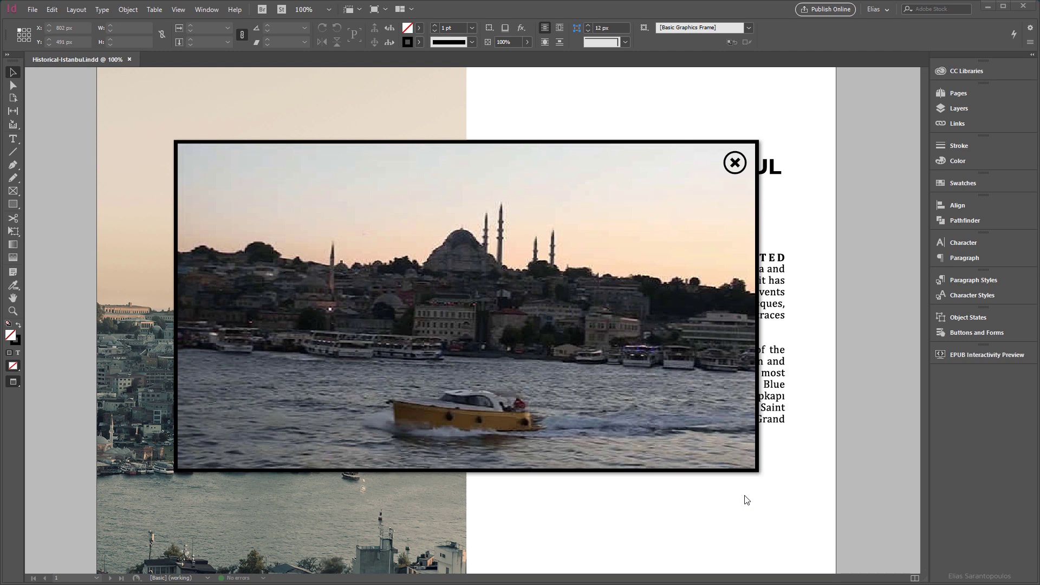
Step: Open the EPUB Interactivity Preview, enlarge it and play the page preview
left_click(970, 355)
left_click_drag(846, 345, 359, 181)
left_click_drag(437, 278, 849, 531)
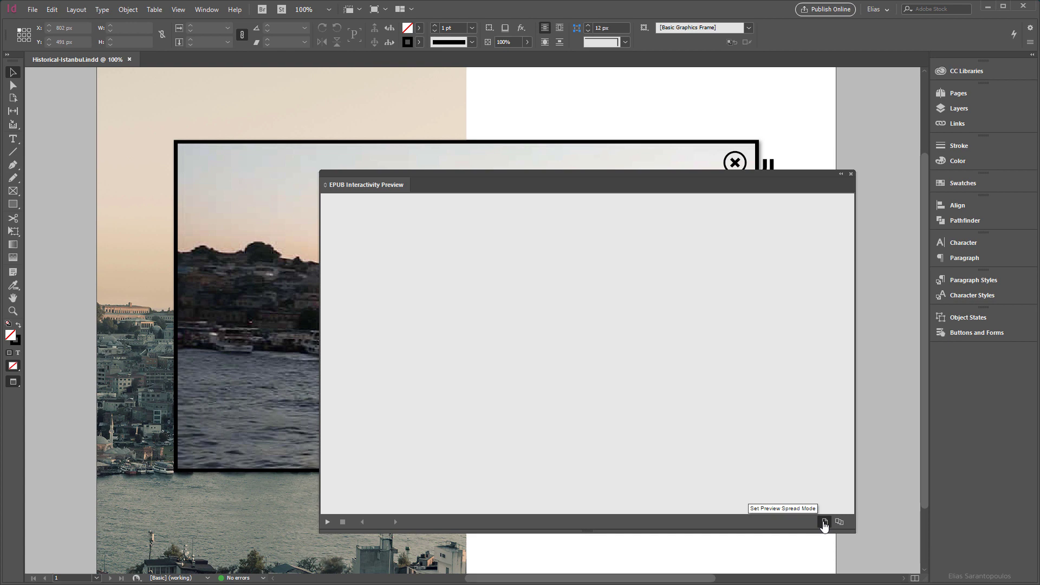
left_click(327, 522)
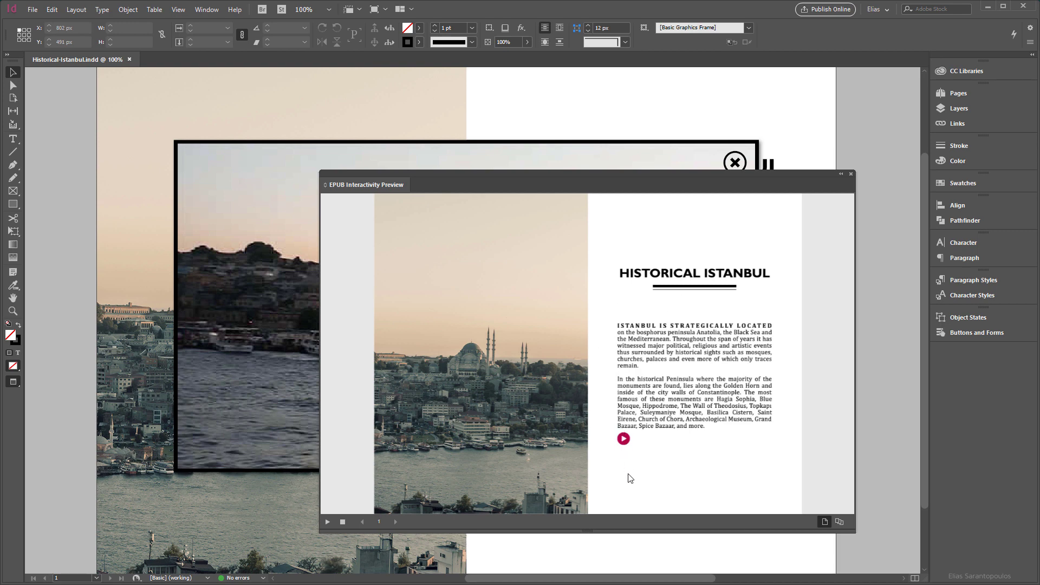
Step: Test the pop-up in the preview by opening, playing, pausing and closing the video, and close the preview
left_click(624, 439)
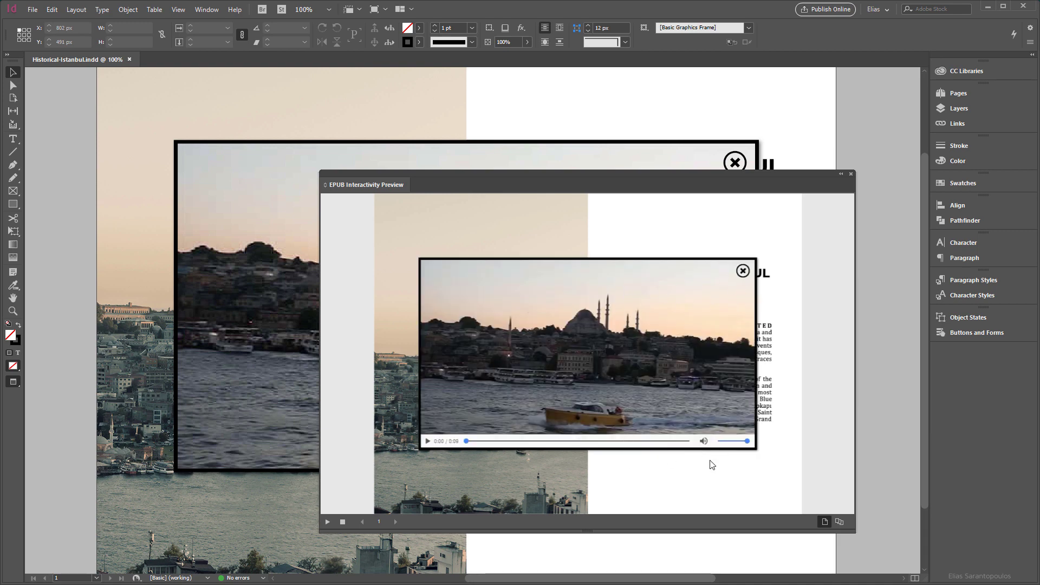
left_click_drag(746, 441, 765, 441)
left_click(427, 441)
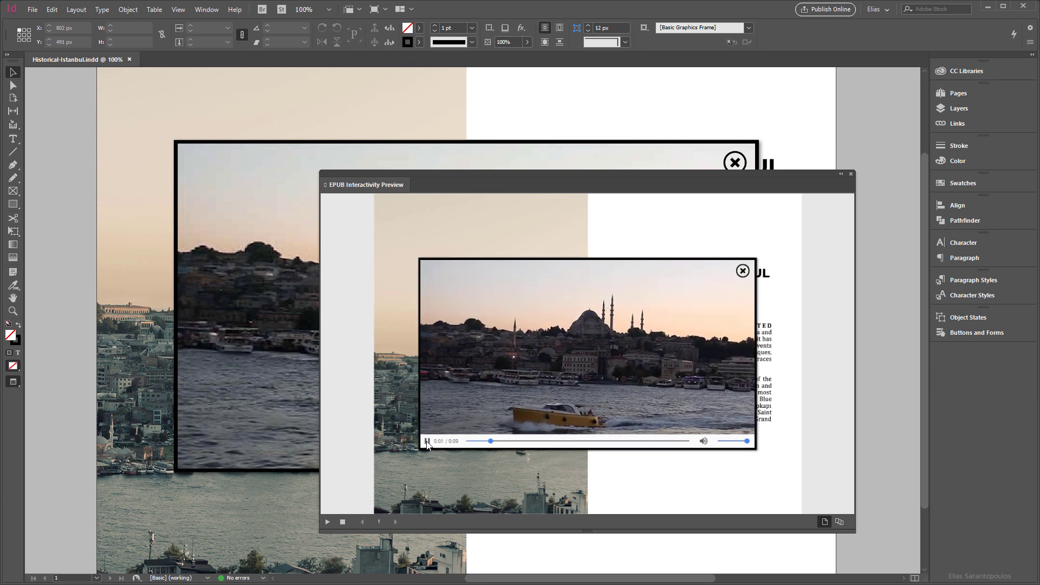
left_click(613, 377)
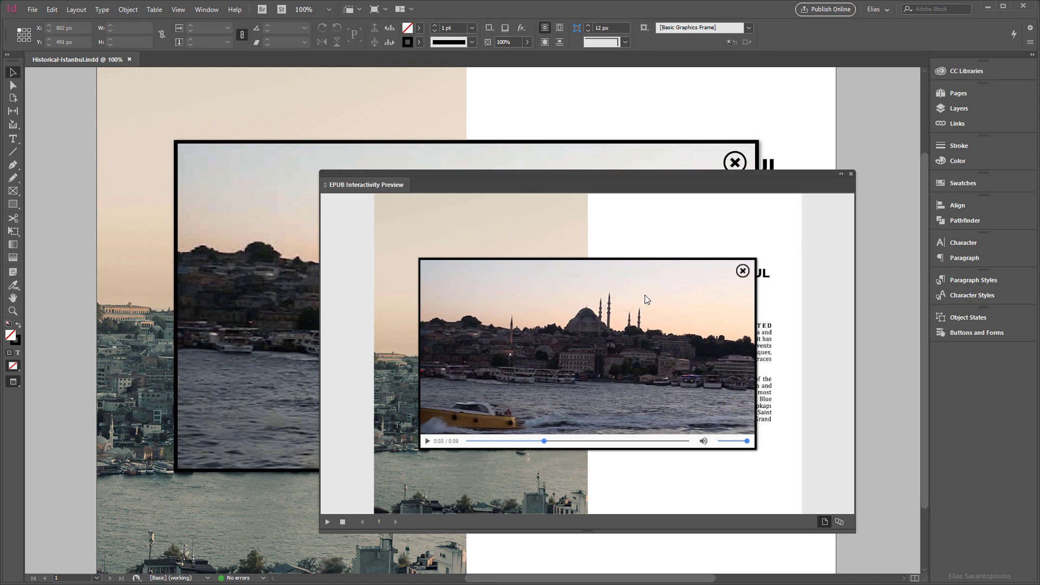
left_click(743, 272)
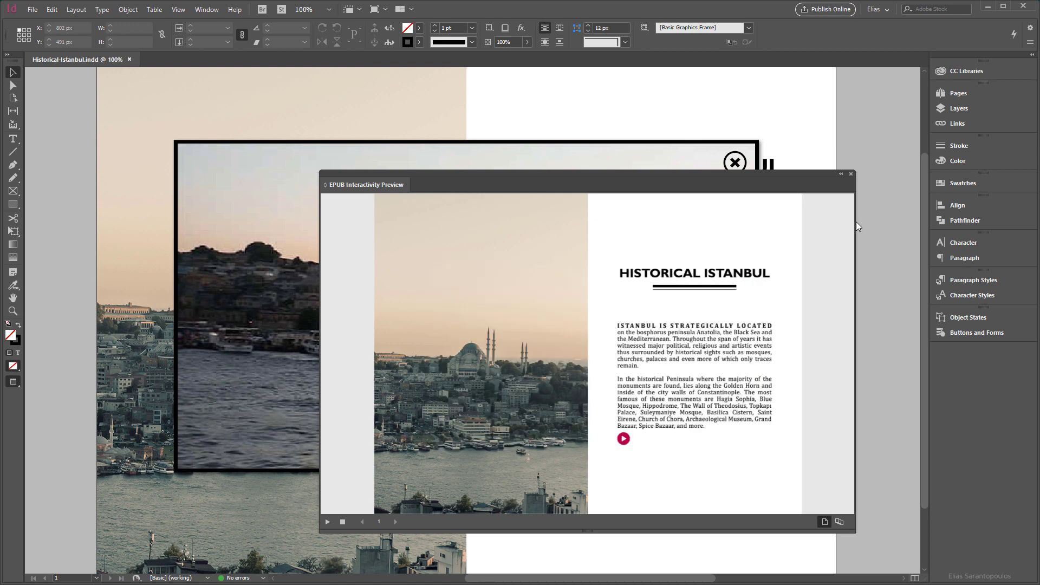
left_click(851, 173)
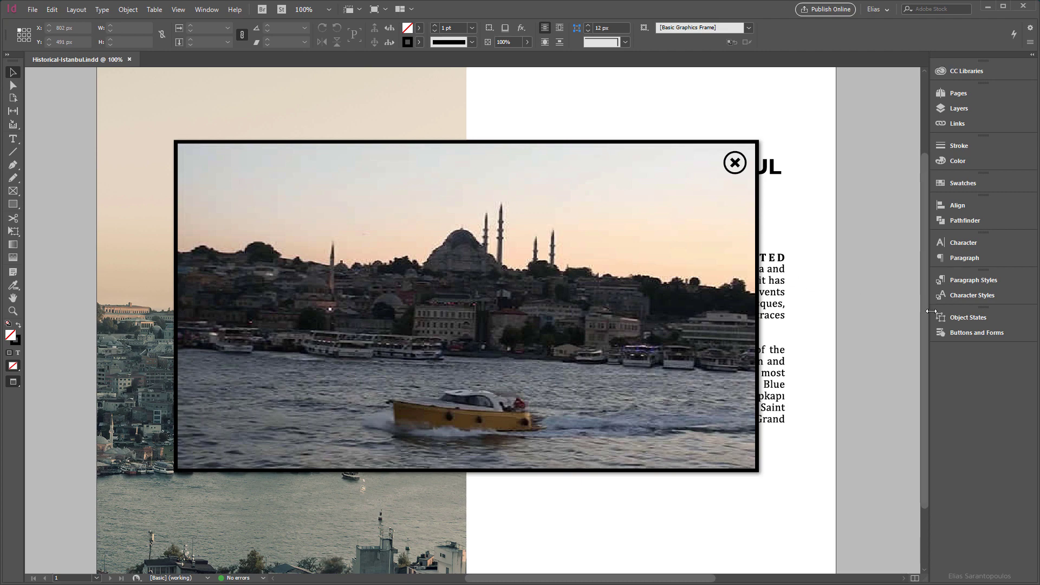
Step: Switch Video MSO to its Video Btn state and reveal the nested Video Btn in the layer structure
left_click(953, 318)
left_click(690, 341)
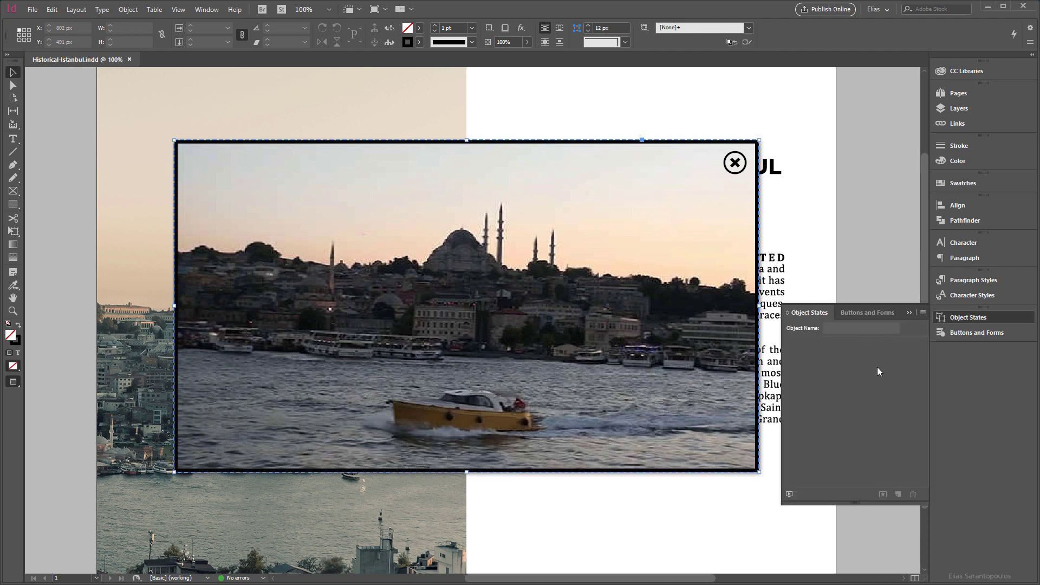
left_click(843, 347)
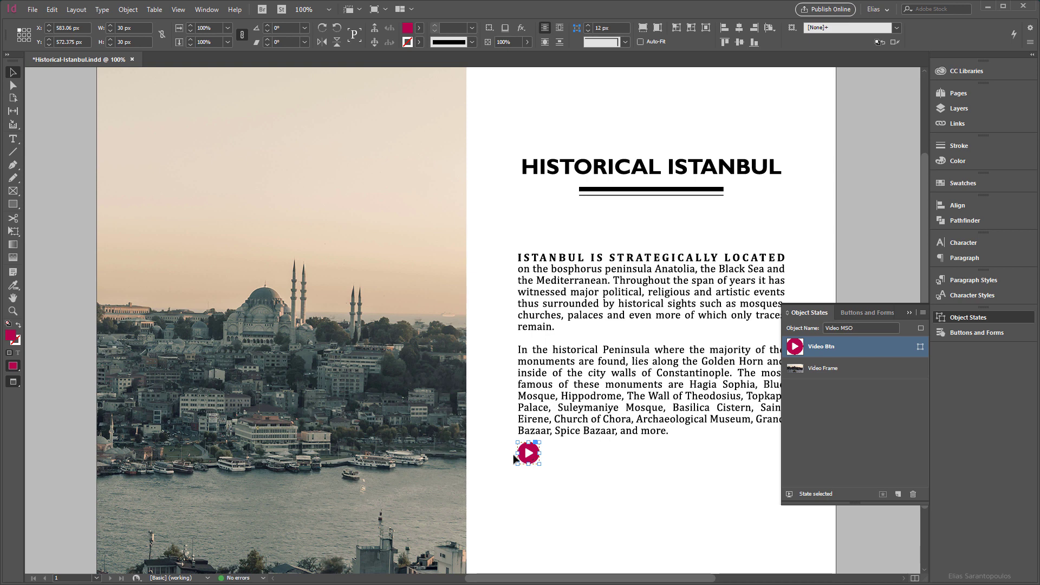
left_click(944, 109)
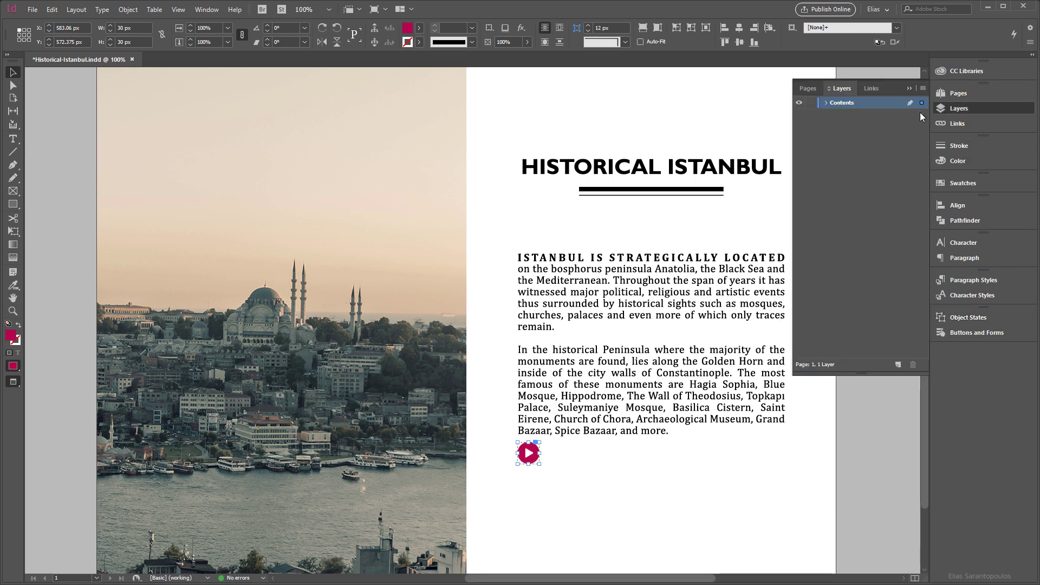
left_click(826, 103)
left_click(832, 114)
left_click(839, 126)
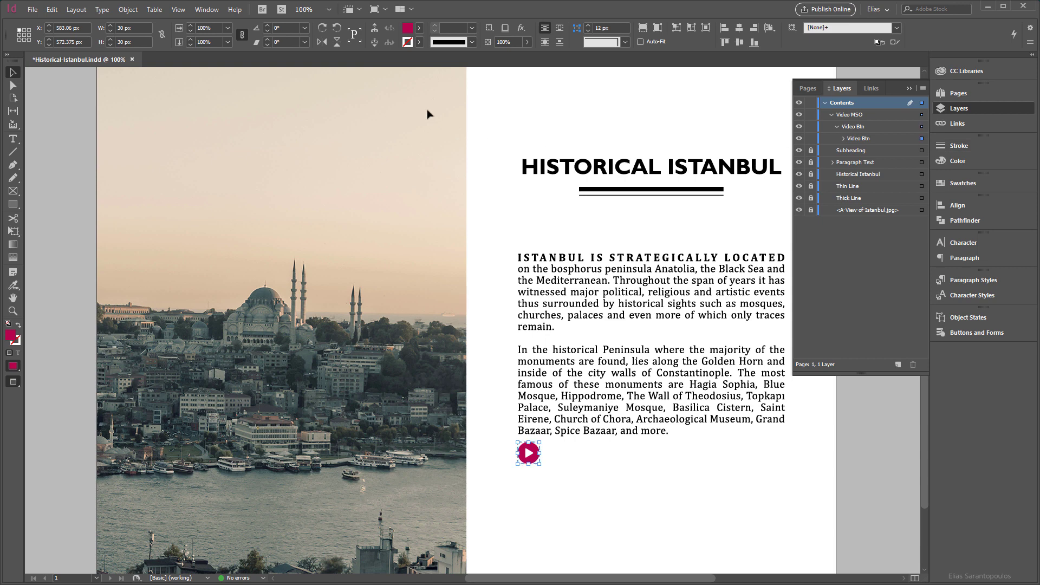
Step: Set the Video Btn's EPUB and HTML export options to Rasterize Content in PNG format
left_click(129, 10)
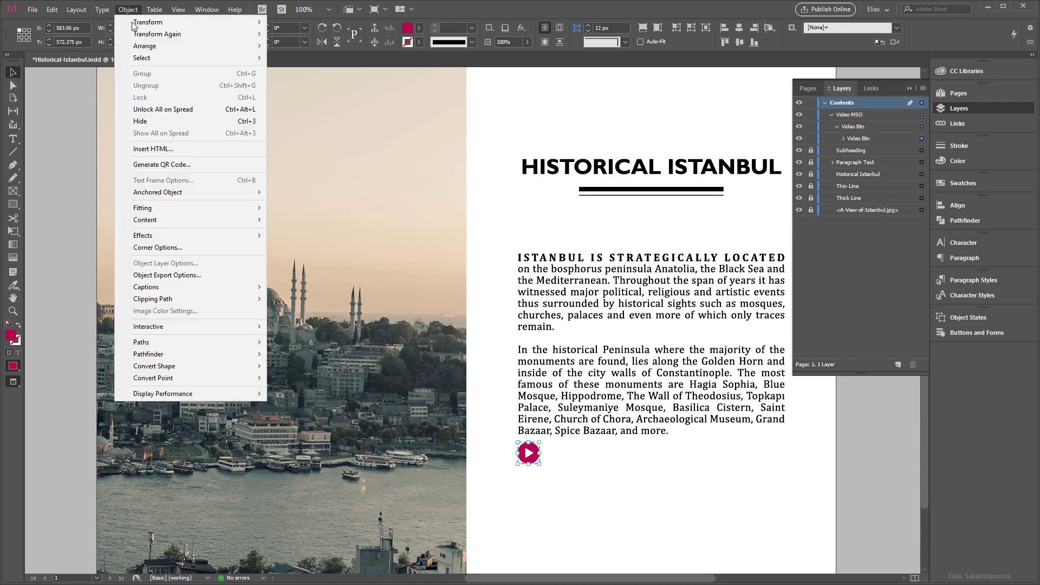
left_click(227, 276)
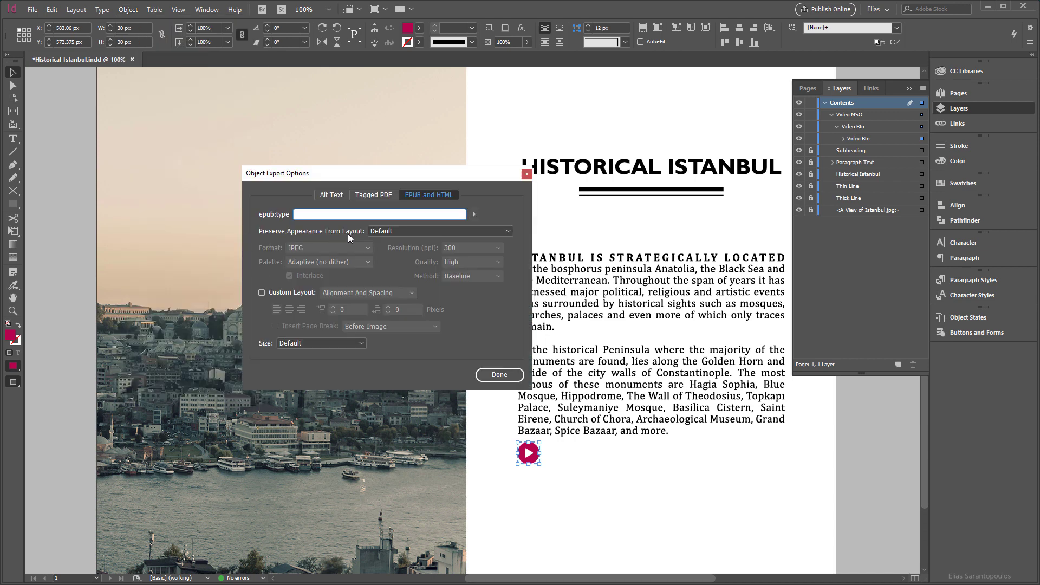
left_click(418, 234)
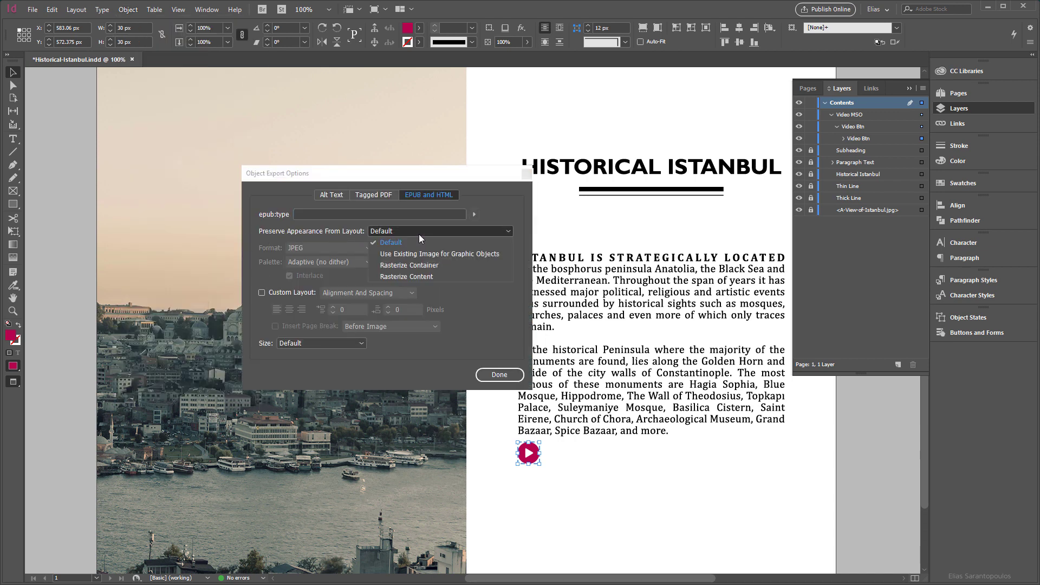
left_click(451, 277)
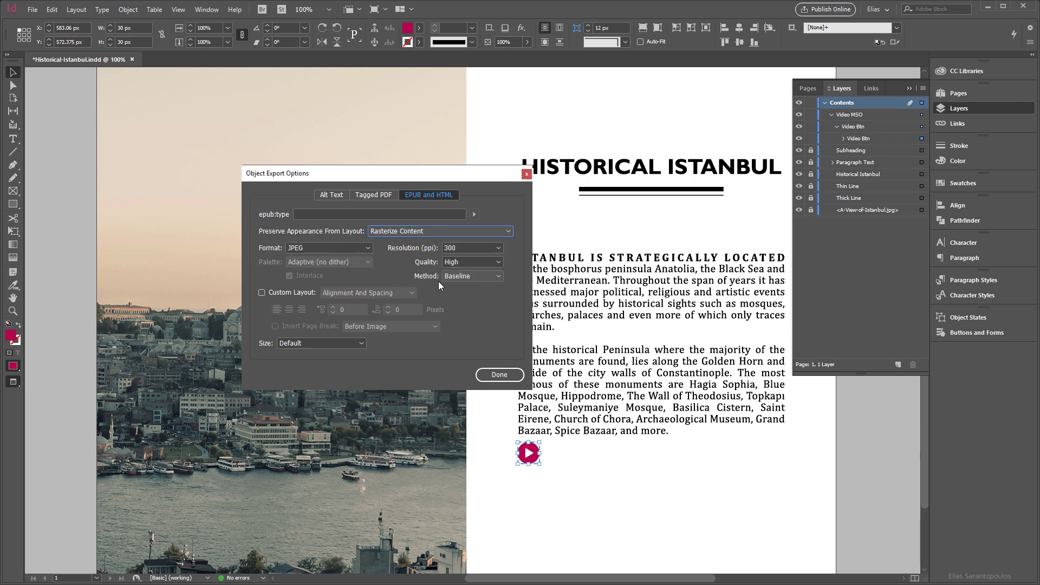
left_click(322, 251)
left_click(327, 280)
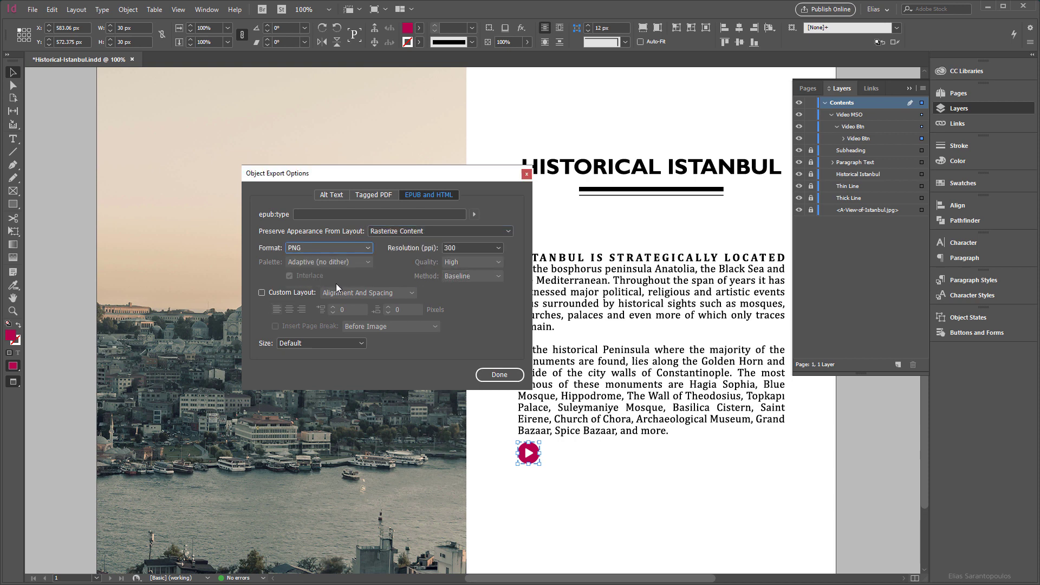
left_click(499, 375)
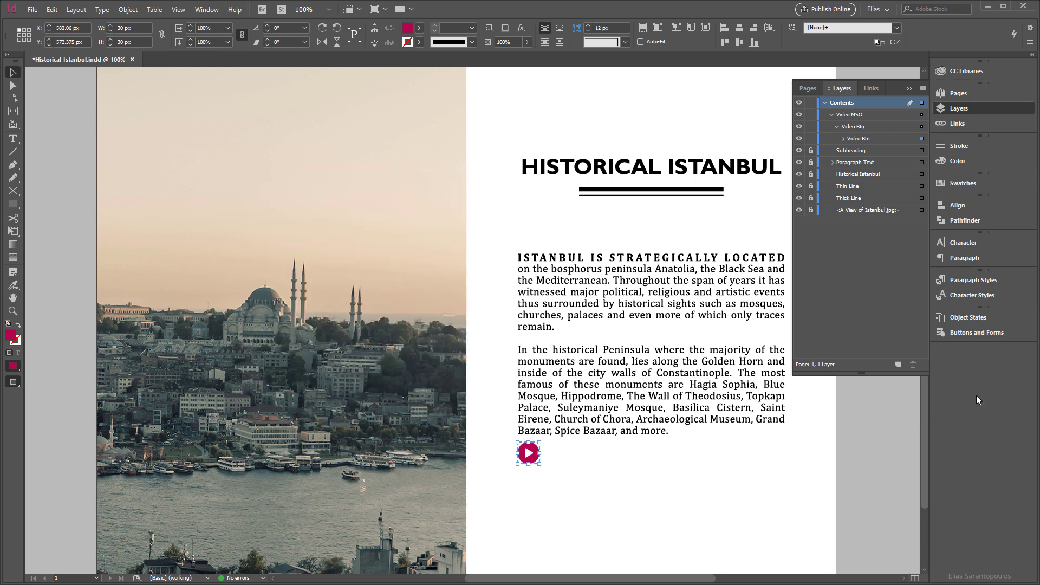
Step: Switch Video MSO to the Video Frame state and select only the Close Btn nested in it
left_click(964, 318)
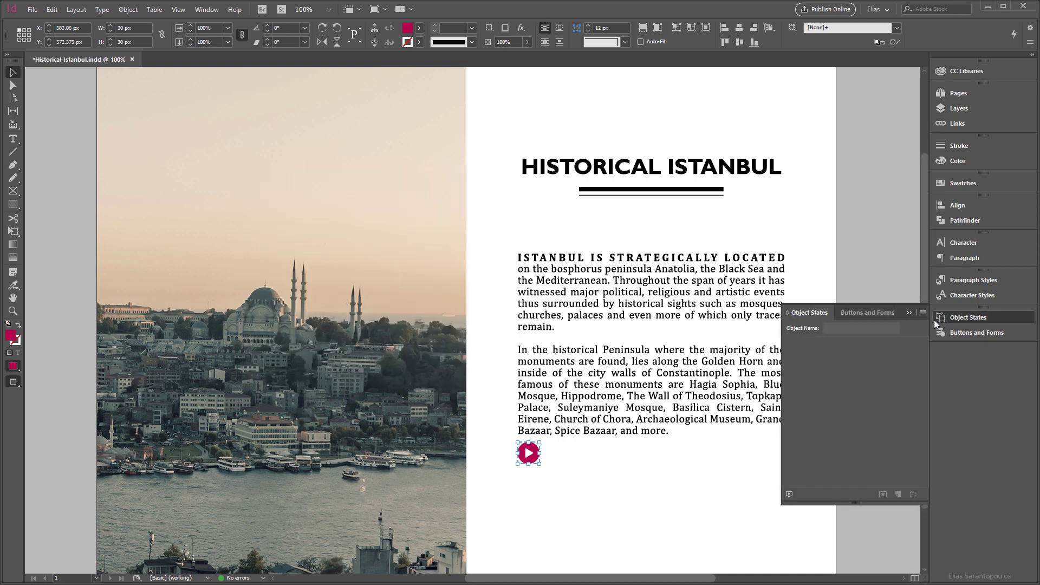
left_click(569, 453)
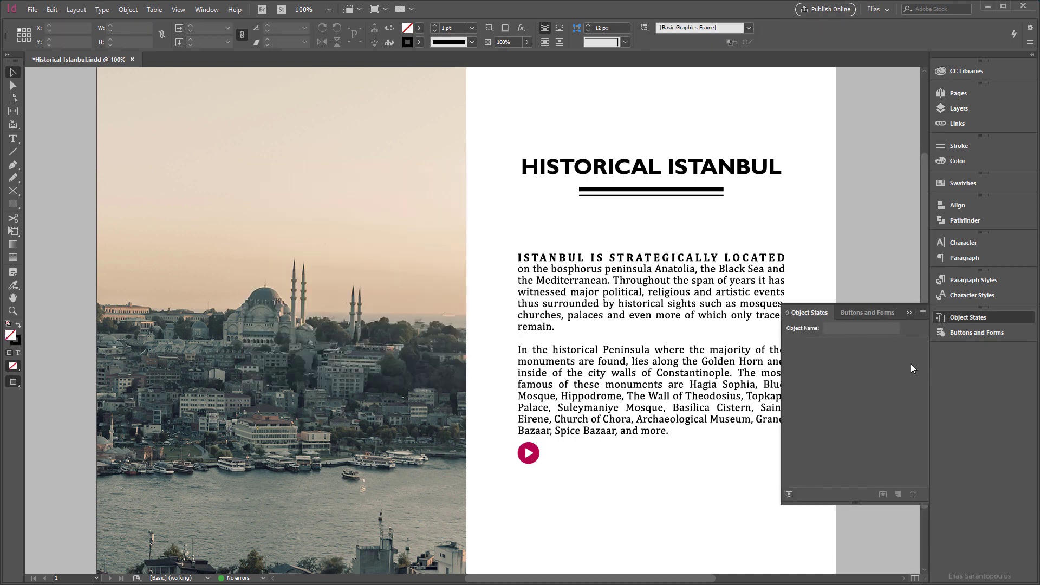
left_click(528, 454)
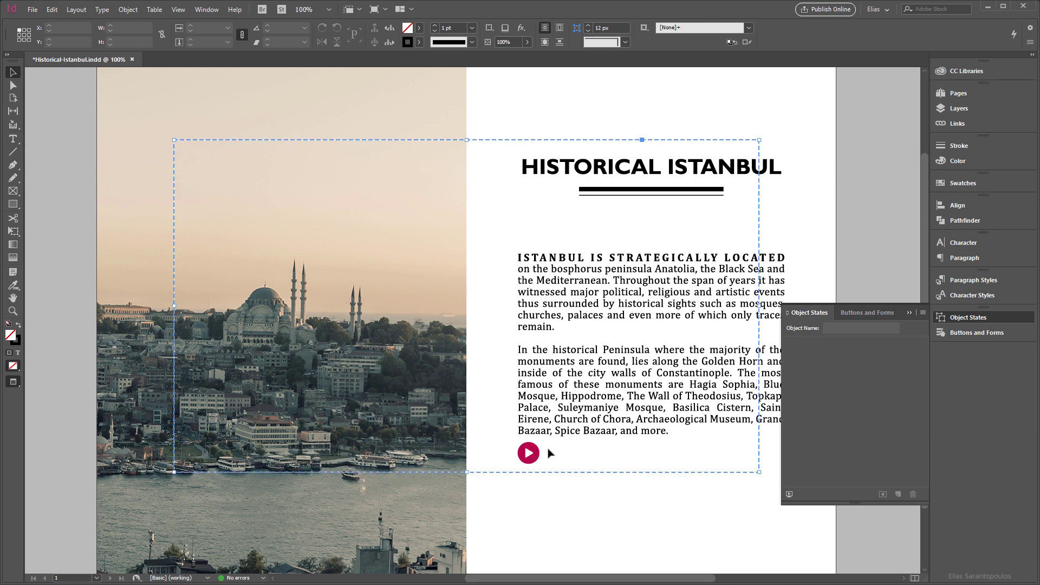
left_click(870, 369)
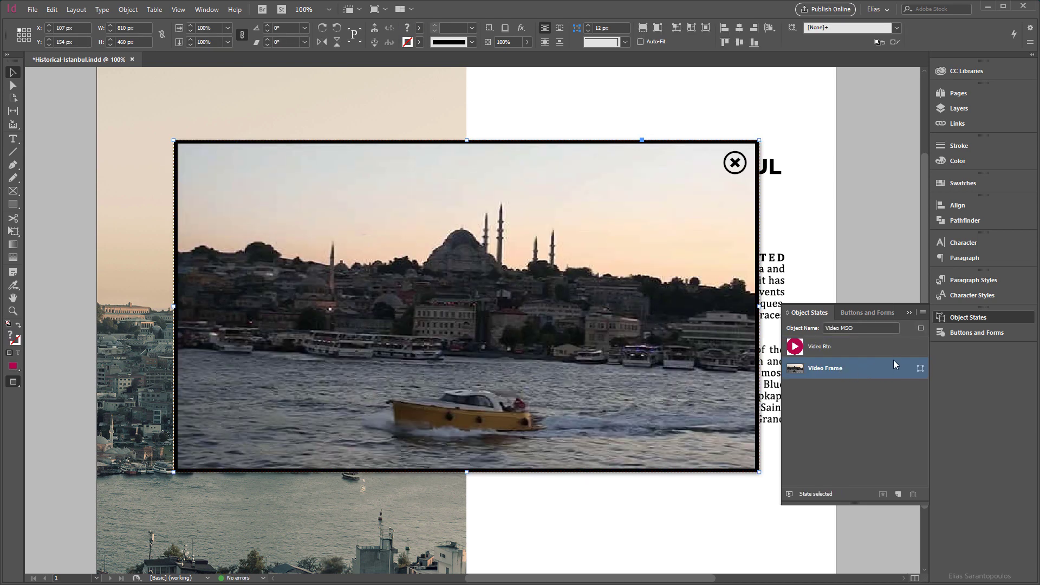
left_click(938, 109)
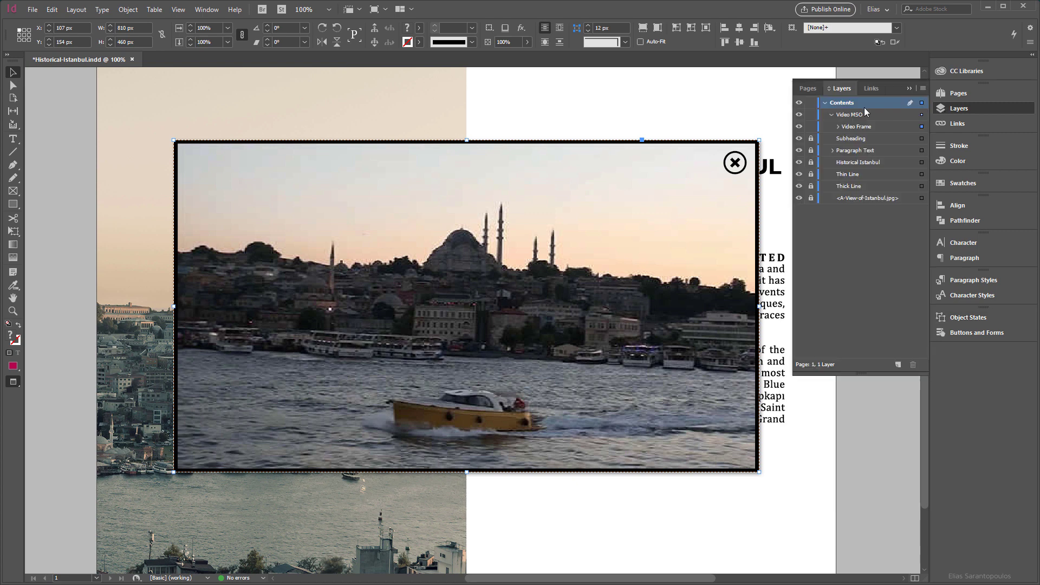
left_click(838, 127)
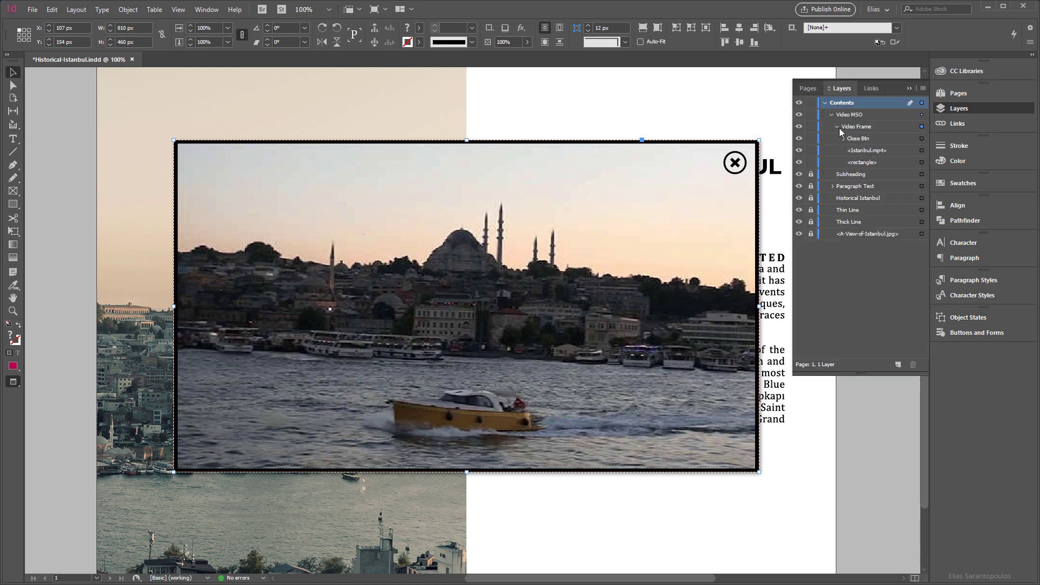
left_click(923, 138)
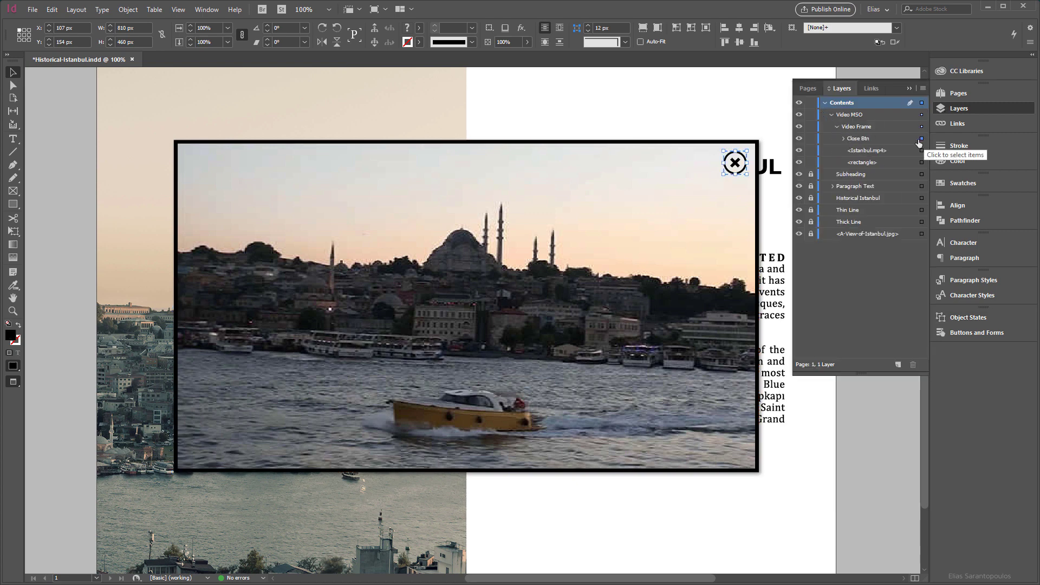
Step: Set the Close Btn's EPUB and HTML export options to Rasterize Content in PNG format, and deselect it
left_click(133, 11)
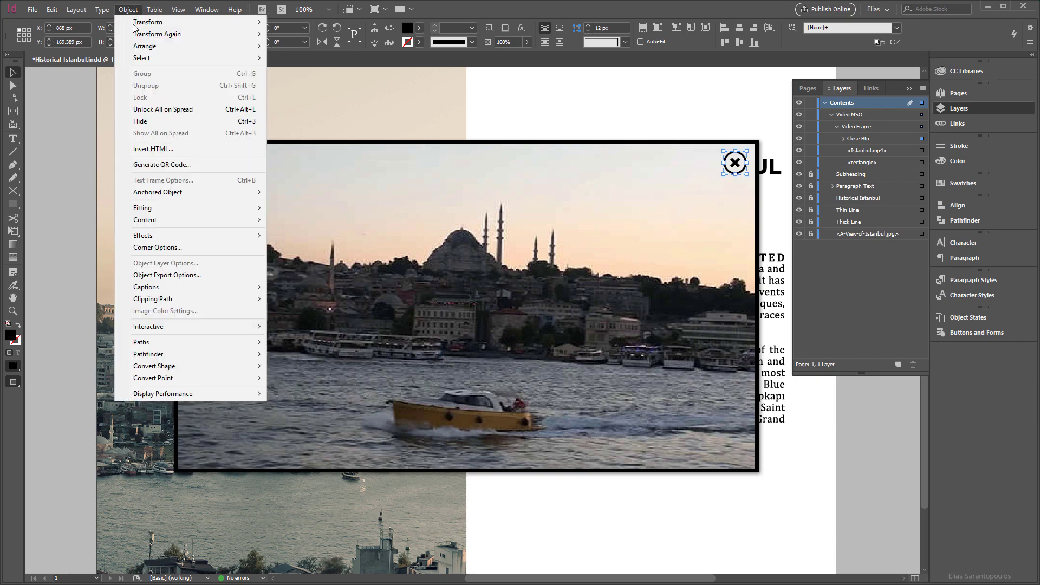
left_click(219, 277)
left_click(406, 233)
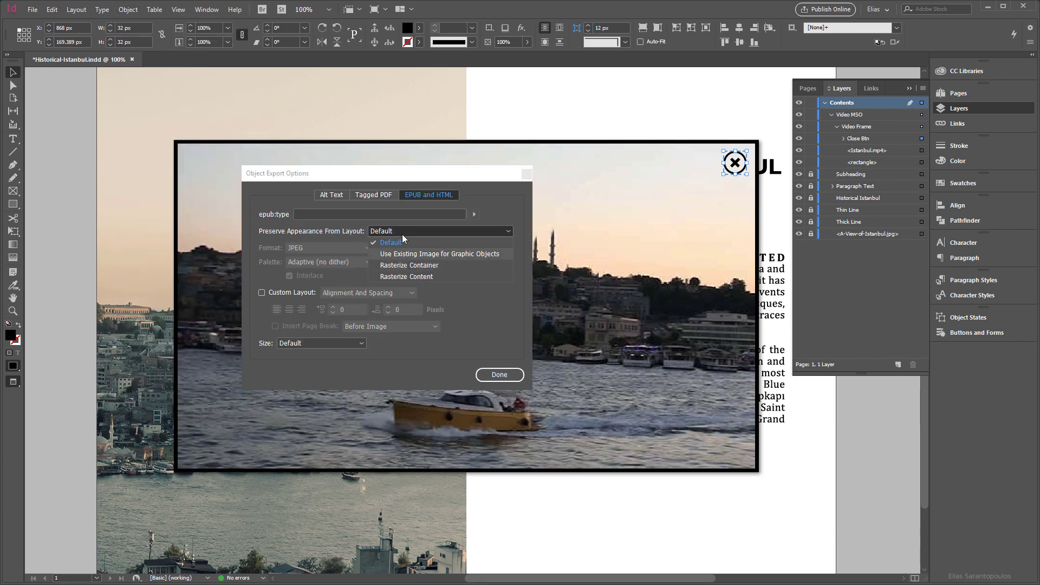
left_click(436, 276)
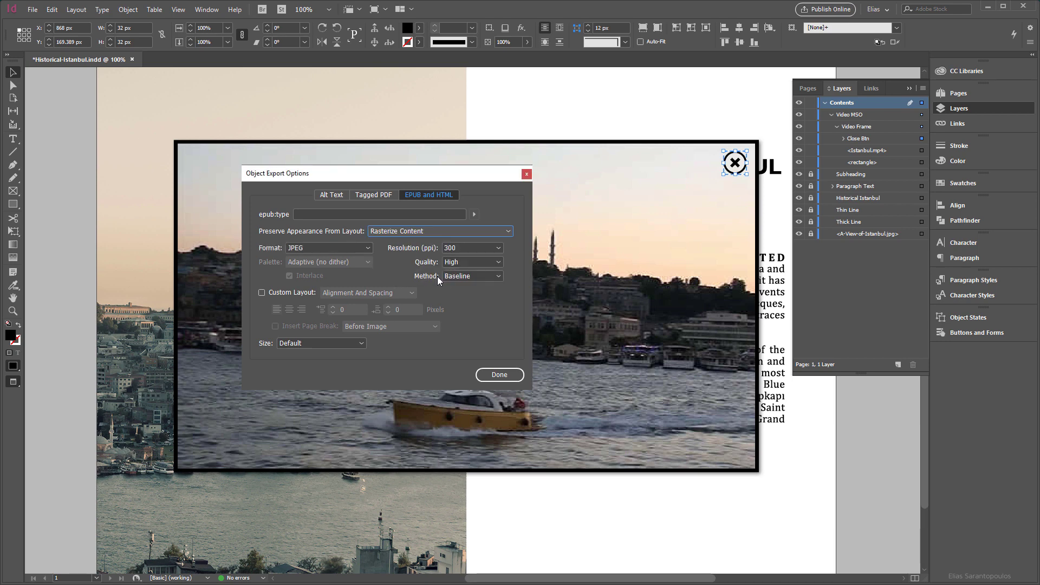
left_click(308, 251)
left_click(308, 279)
left_click(498, 375)
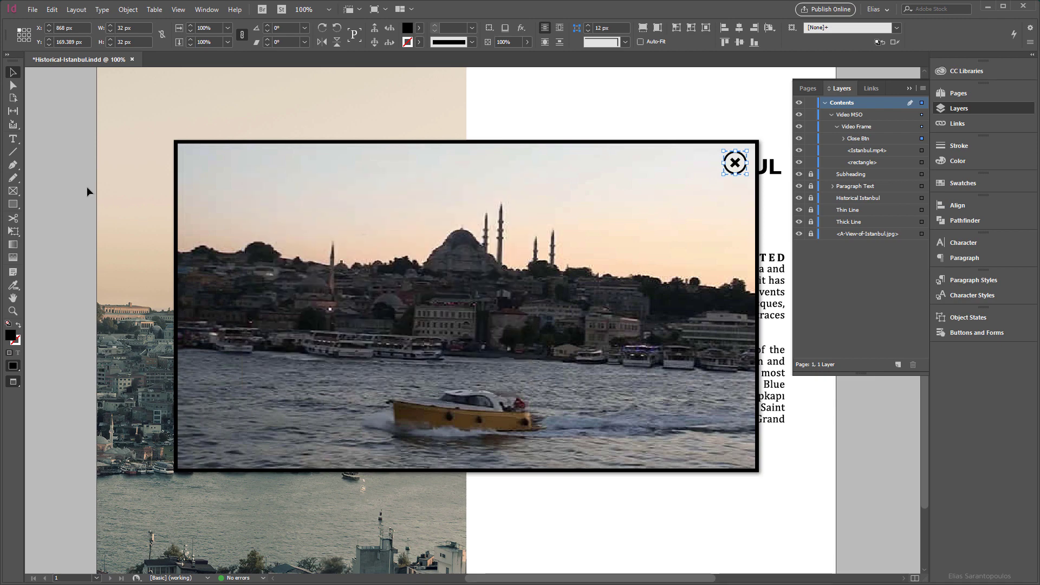
left_click(128, 182)
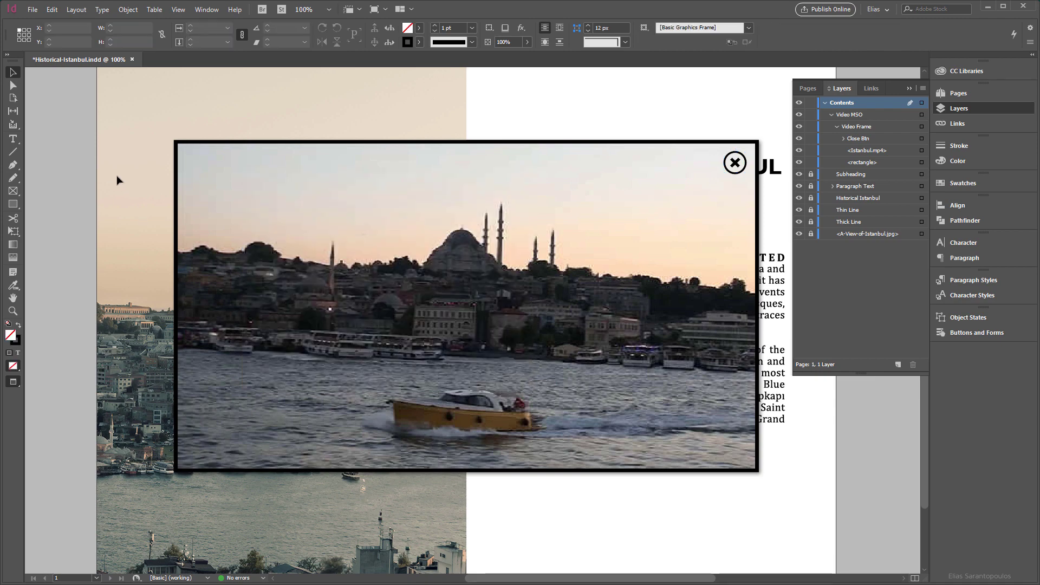
Step: Start exporting the document as Historical-Istanbul.epub in EPUB (Fixed Layout) format to the Historical Istanbul folder on the desktop
left_click(34, 10)
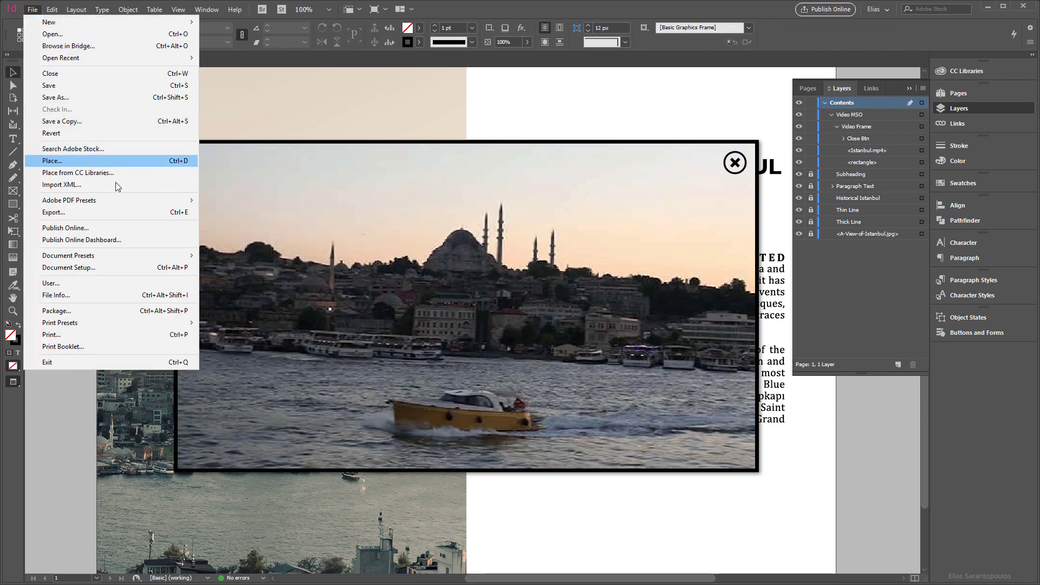
left_click(129, 212)
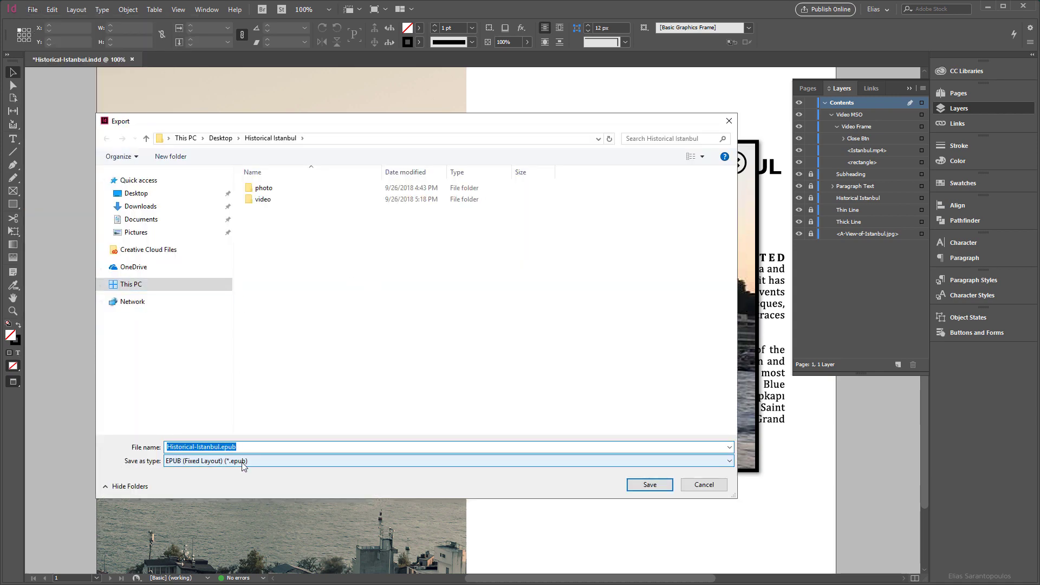
left_click(640, 485)
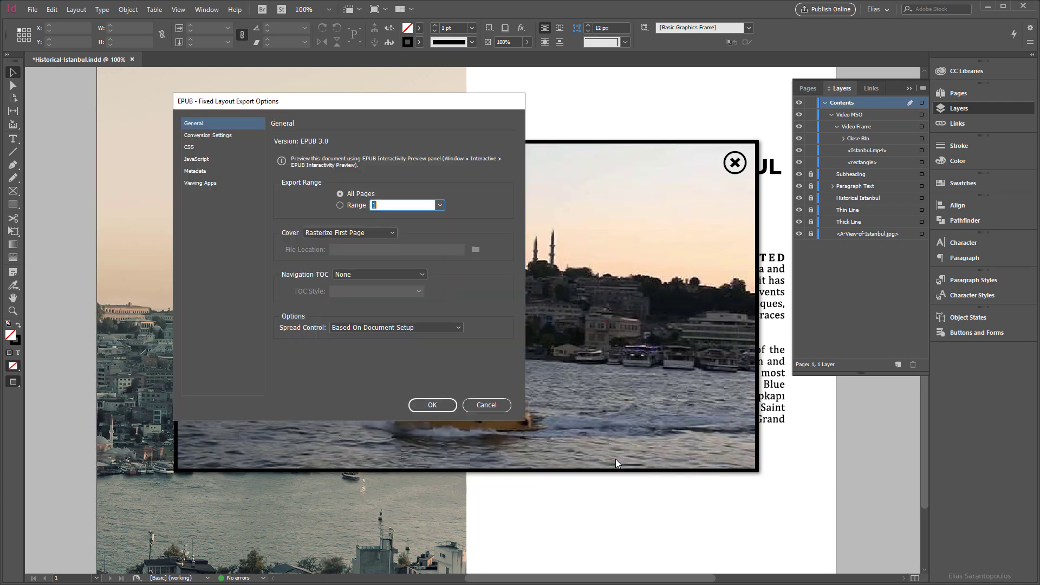
Step: Choose Automatic format, 150 PPI resolution and High JPEG image quality in the EPUB conversion settings, and confirm the export
left_click(215, 138)
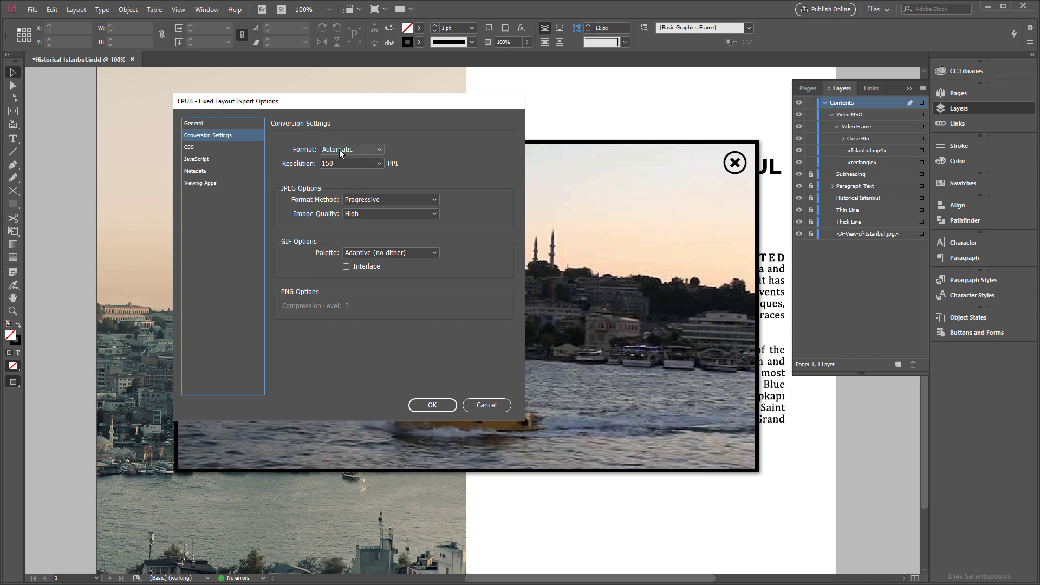
left_click(350, 147)
left_click(348, 165)
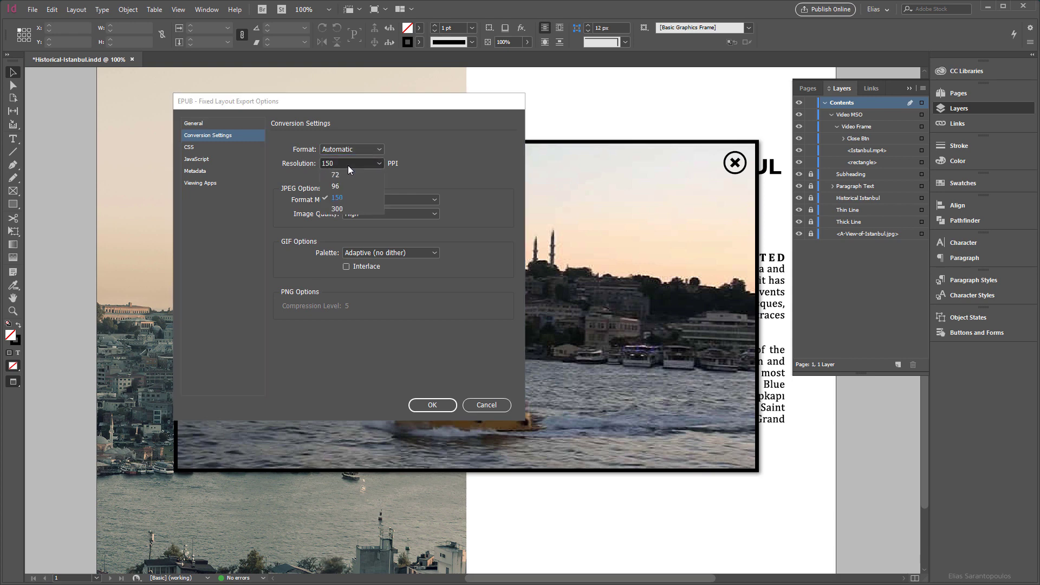
left_click(350, 196)
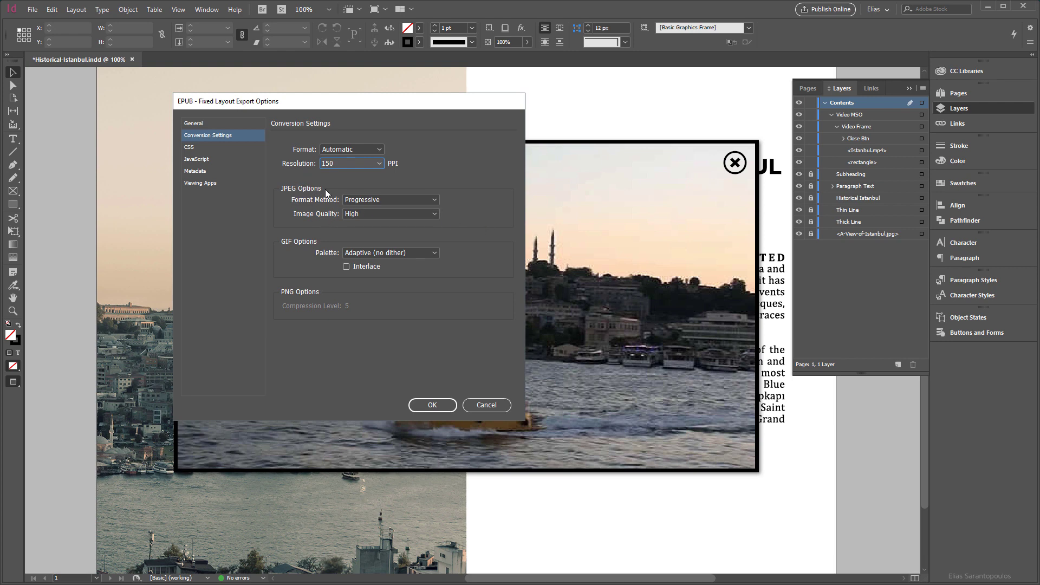
left_click(379, 216)
left_click(378, 249)
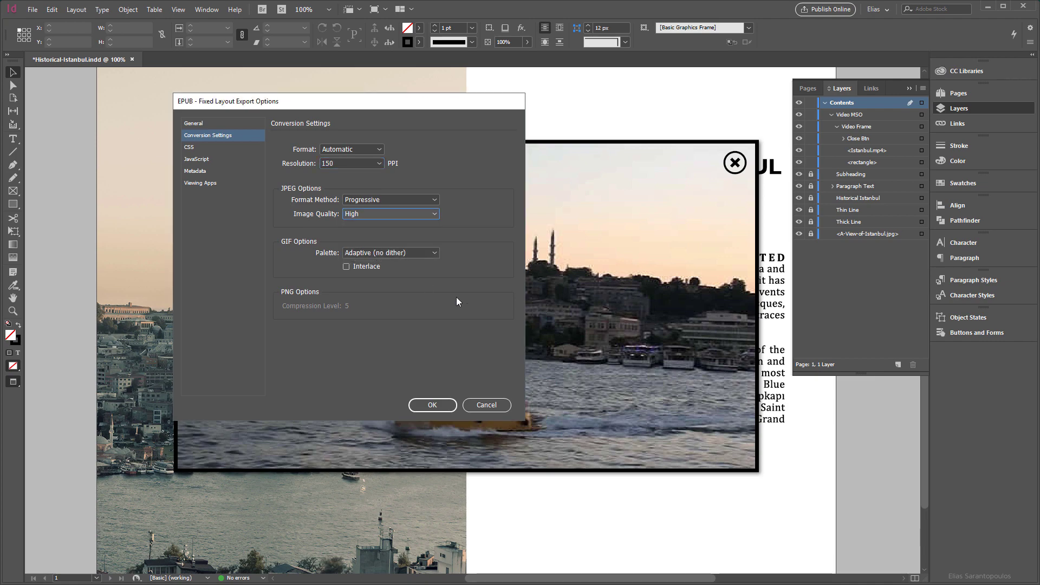
left_click(445, 405)
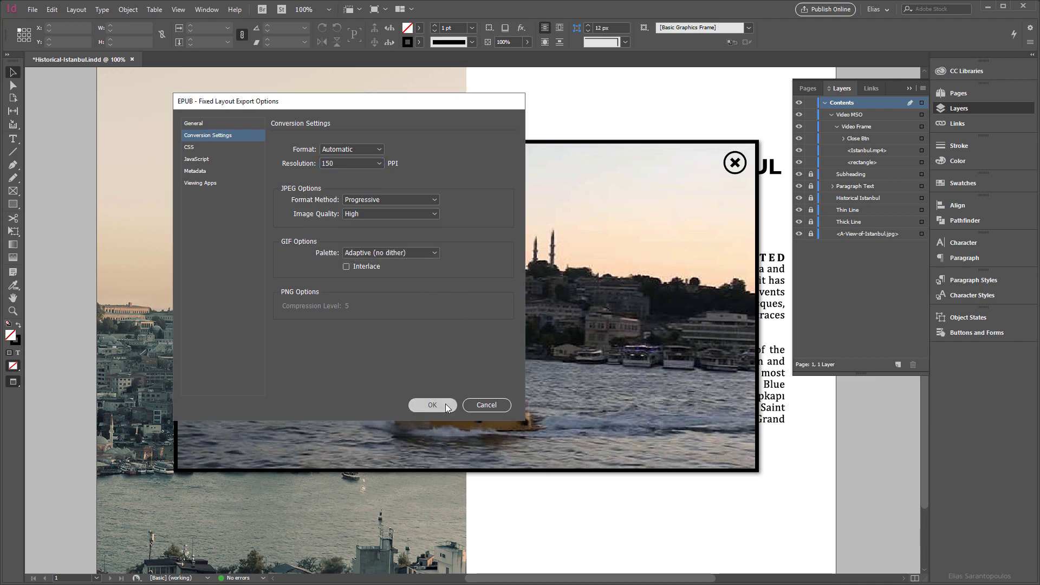